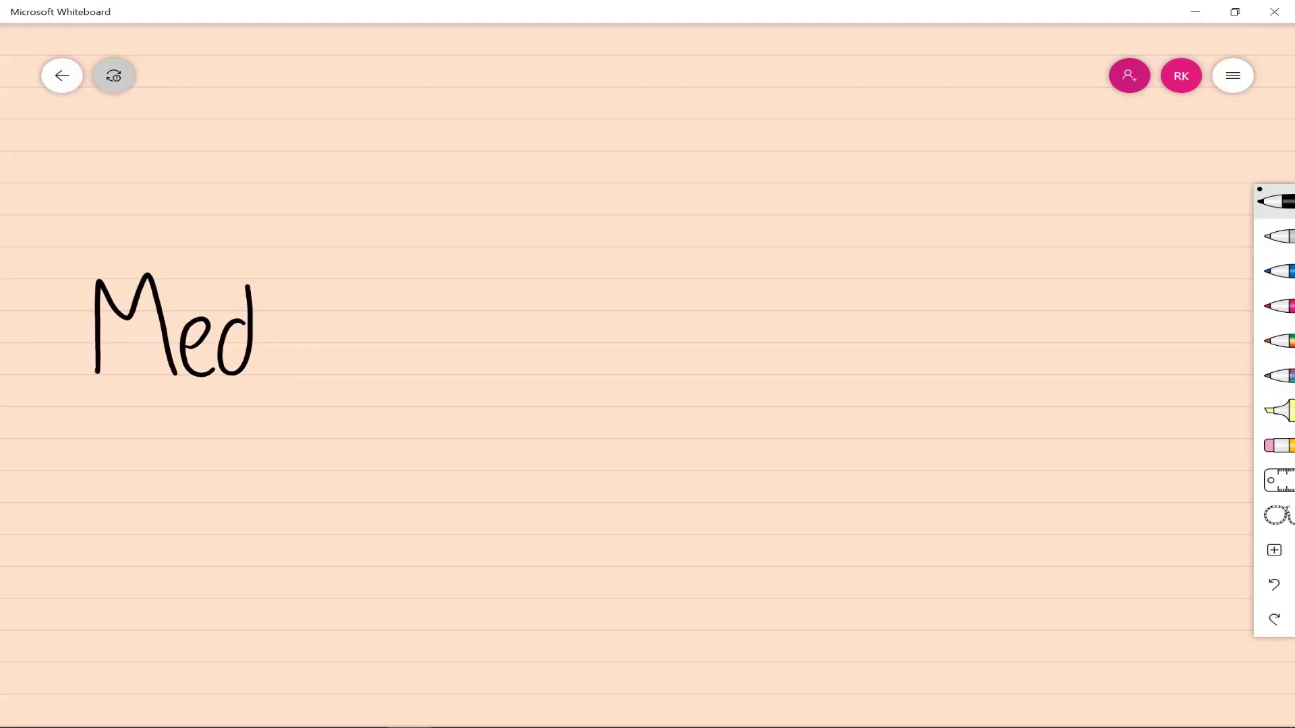
Handwrite 'Medication →', then begin the black 'Clozapine' title on a cleared board.
click(421, 304)
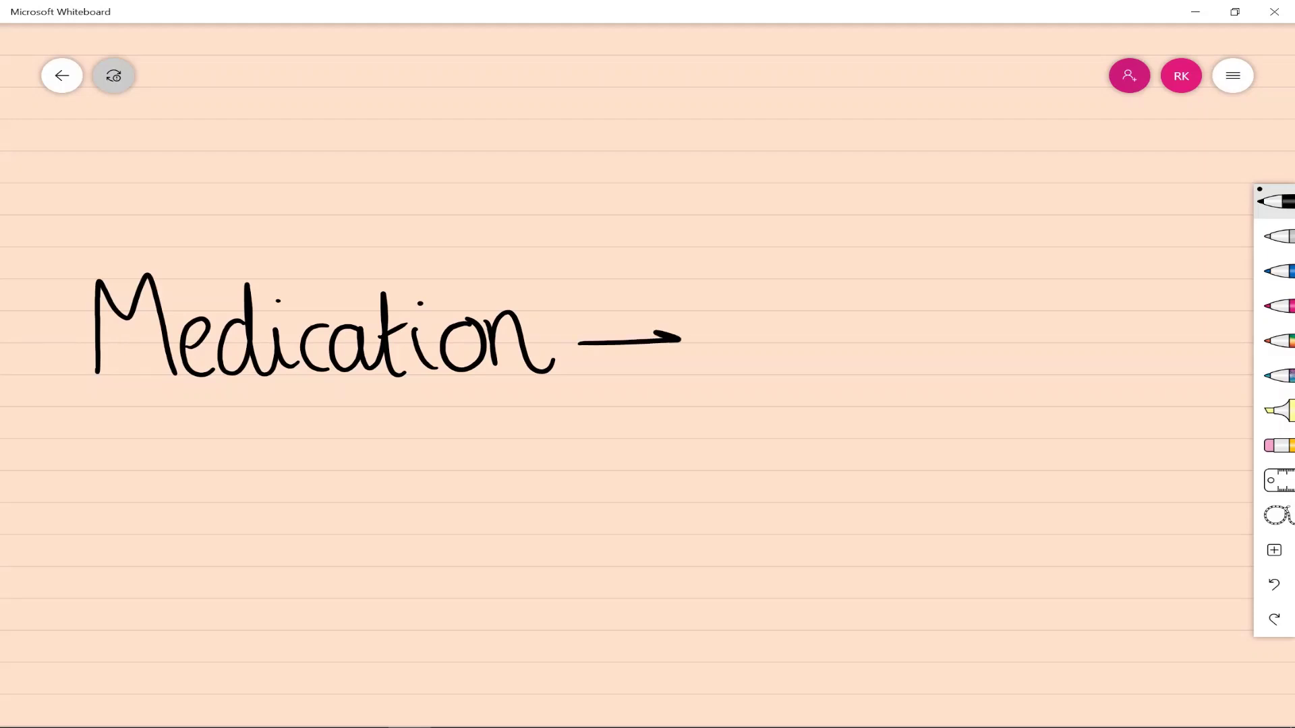
click(1277, 376)
drag(770, 294, 792, 368)
drag(804, 295, 822, 371)
drag(846, 324, 871, 374)
drag(900, 320, 951, 371)
drag(998, 324, 1028, 371)
drag(1042, 327, 1052, 425)
mouse_move(1103, 324)
mouse_down()
mouse_move(1109, 371)
mouse_move(1173, 375)
mouse_up()
drag(1177, 344, 1224, 377)
mouse_move(216, 155)
mouse_down()
mouse_move(217, 203)
mouse_move(231, 207)
mouse_up()
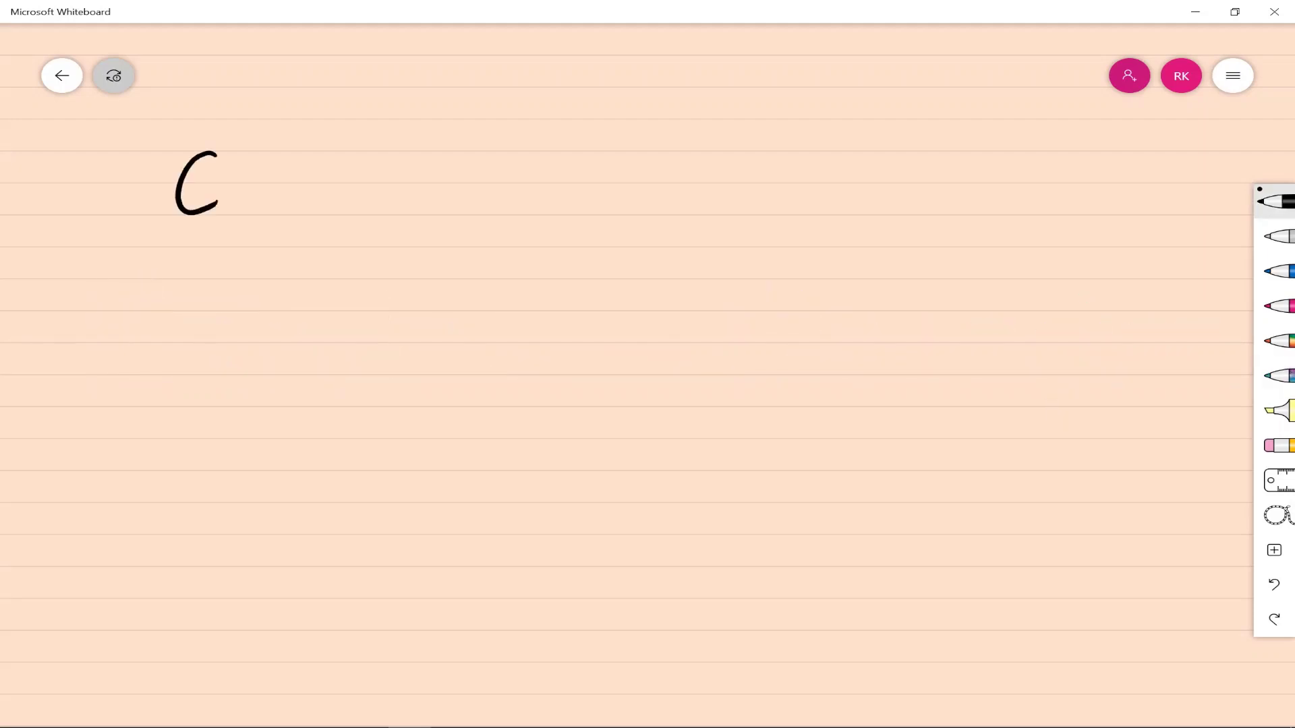
drag(264, 180, 331, 207)
Finish handwriting the 'Clozapine' title in black.
mouse_move(351, 181)
mouse_down()
mouse_move(361, 236)
mouse_move(357, 205)
mouse_up()
drag(382, 179, 435, 210)
drag(441, 196, 477, 211)
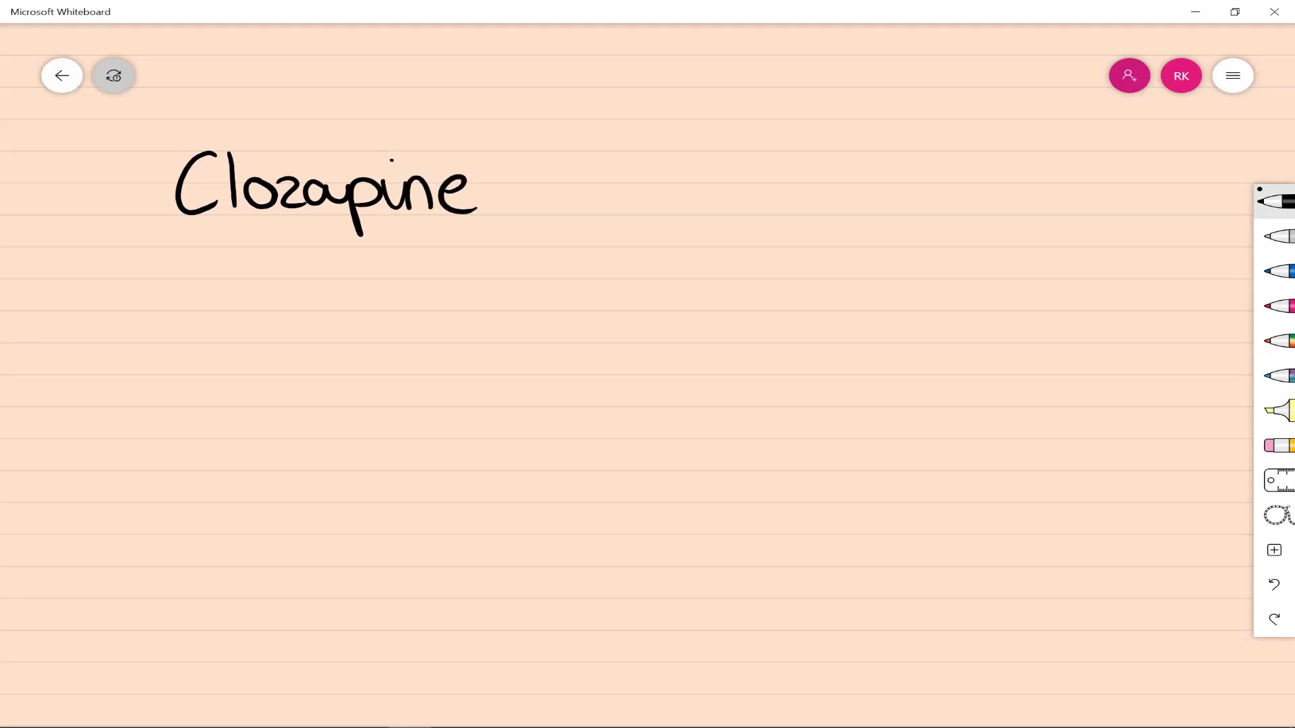
Write the brand names '(Denzapine, clozaril, zaponex etc.)' below the title.
drag(248, 249, 248, 278)
mouse_move(246, 248)
mouse_down()
mouse_move(288, 267)
mouse_move(256, 279)
mouse_up()
drag(295, 267, 388, 276)
mouse_move(404, 260)
mouse_down()
mouse_move(418, 297)
mouse_move(440, 270)
mouse_up()
mouse_move(443, 253)
mouse_down()
mouse_move(467, 273)
mouse_move(518, 274)
mouse_up()
mouse_move(552, 266)
mouse_down()
mouse_move(543, 280)
mouse_move(602, 273)
mouse_up()
mouse_move(611, 236)
mouse_down()
mouse_move(613, 271)
mouse_move(635, 259)
mouse_up()
drag(642, 255, 661, 274)
mouse_move(683, 259)
mouse_down()
mouse_move(689, 276)
mouse_move(705, 259)
mouse_up()
drag(715, 259, 718, 276)
mouse_move(732, 233)
mouse_down()
mouse_move(756, 272)
mouse_move(812, 264)
mouse_up()
mouse_move(827, 256)
mouse_down()
mouse_move(851, 302)
mouse_move(897, 277)
mouse_up()
drag(900, 260, 978, 280)
drag(1017, 252, 1067, 278)
drag(1101, 229, 1138, 288)
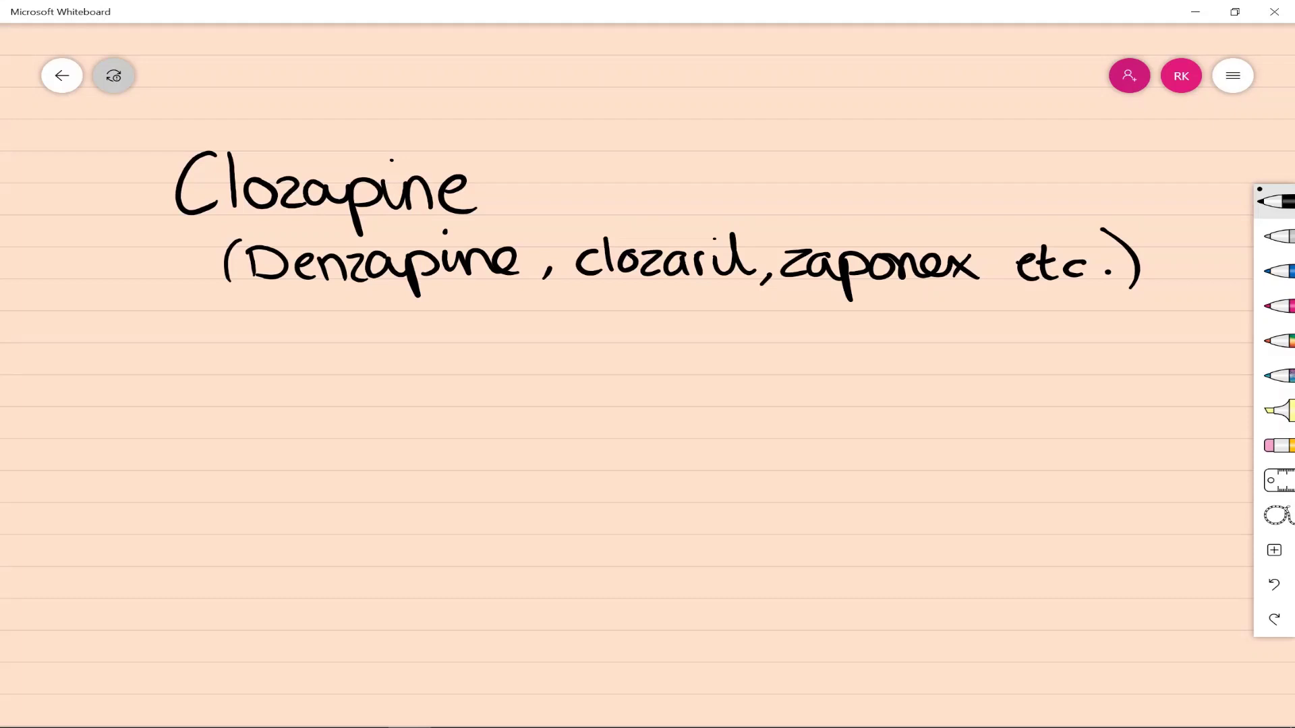
Write 'For' inside a hand-drawn cloud below the brand names.
drag(598, 466, 600, 503)
mouse_move(630, 475)
mouse_down()
mouse_move(649, 500)
mouse_move(671, 500)
mouse_up()
mouse_move(556, 465)
mouse_down()
mouse_move(715, 458)
mouse_move(556, 466)
mouse_up()
Draw a blue arrow from the cloud to 'Treatment resistant schizophrenia'.
click(1275, 270)
drag(712, 458, 910, 412)
mouse_move(892, 405)
mouse_down()
mouse_move(897, 422)
mouse_move(945, 407)
mouse_up()
drag(948, 399, 1034, 405)
drag(1032, 404, 1125, 404)
drag(909, 425, 1012, 437)
drag(998, 419, 1079, 437)
drag(1073, 413, 1099, 421)
drag(920, 453, 907, 472)
drag(931, 465, 1025, 469)
mouse_move(1022, 445)
mouse_down()
mouse_move(1046, 482)
mouse_move(1180, 470)
mouse_up()
click(1158, 455)
Draw a second blue arrow down-right from the cloud labelled 'Reducing'.
click(1121, 440)
drag(705, 518, 795, 613)
mouse_move(781, 590)
mouse_down()
mouse_move(795, 612)
mouse_move(843, 631)
mouse_up()
drag(836, 619, 937, 631)
mouse_move(941, 630)
mouse_down()
mouse_move(971, 631)
mouse_move(985, 657)
mouse_up()
click(934, 593)
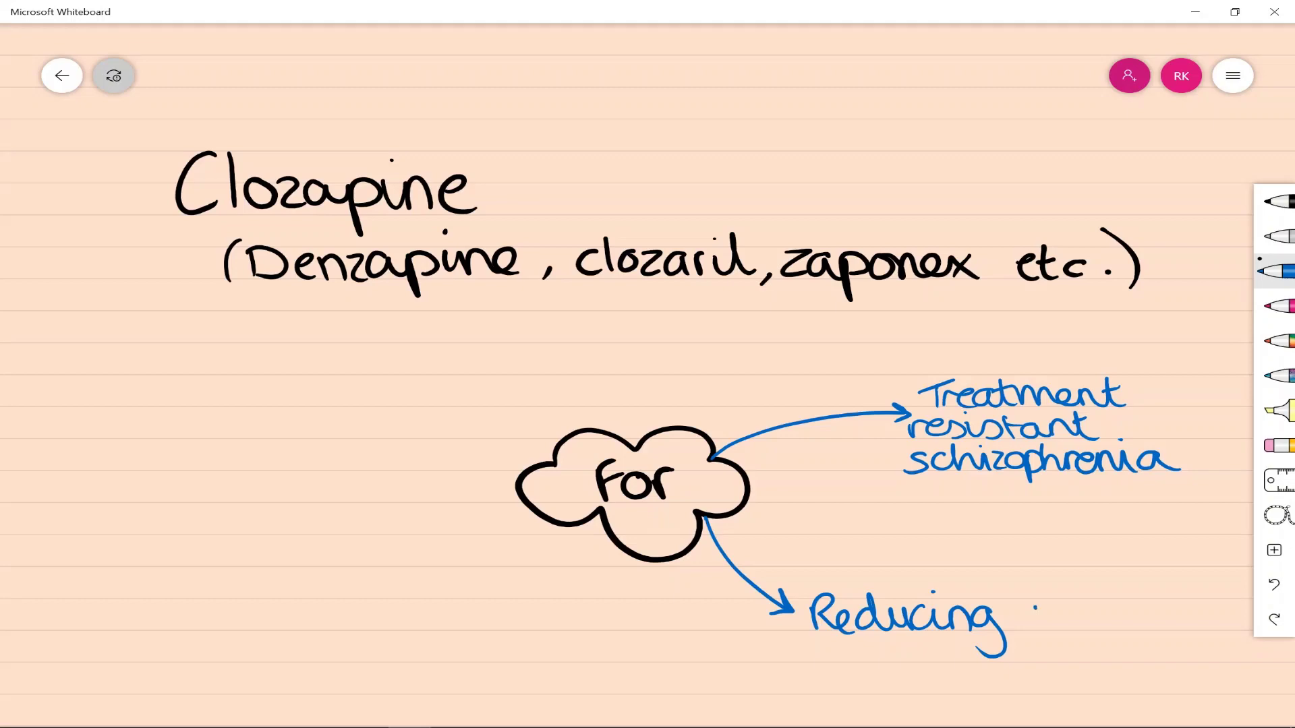
Continue the note: 'suicidal behaviour in schizophrenia/schizoaffective disorder'.
drag(1036, 609, 1027, 628)
drag(1044, 613, 1157, 628)
drag(1157, 599, 1194, 629)
drag(802, 634, 843, 664)
mouse_move(847, 638)
mouse_down()
mouse_move(872, 663)
mouse_move(964, 658)
mouse_move(991, 640)
mouse_up()
drag(1015, 641, 1047, 665)
drag(815, 678, 1044, 701)
mouse_move(1056, 675)
mouse_down()
mouse_move(1190, 708)
mouse_move(1251, 695)
mouse_up()
mouse_move(806, 701)
mouse_down()
mouse_move(890, 720)
mouse_move(975, 716)
mouse_up()
In pink, draw an arrow up from the cloud to 'Dyskinesia'.
click(1278, 305)
mouse_move(507, 357)
mouse_down()
mouse_move(526, 345)
mouse_move(633, 446)
mouse_up()
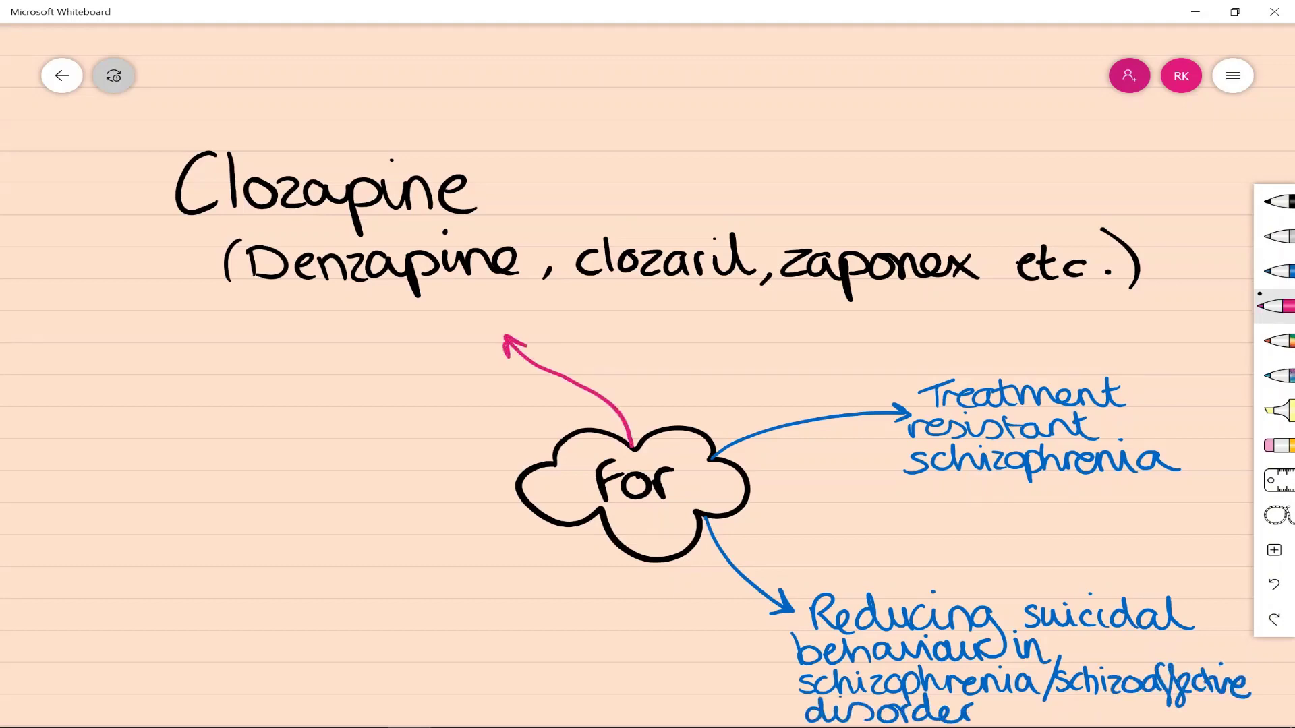
drag(270, 314, 291, 347)
drag(297, 329, 481, 337)
mouse_move(555, 464)
mouse_down()
mouse_move(412, 437)
mouse_move(267, 480)
mouse_up()
Add a pink arrow leftward to 'Psychosis in Parkinson's Disease'.
drag(269, 459, 291, 472)
mouse_move(86, 487)
mouse_down()
mouse_move(87, 503)
mouse_move(108, 495)
mouse_up()
drag(111, 482, 302, 502)
mouse_move(163, 533)
mouse_down()
mouse_move(185, 509)
mouse_move(528, 534)
mouse_up()
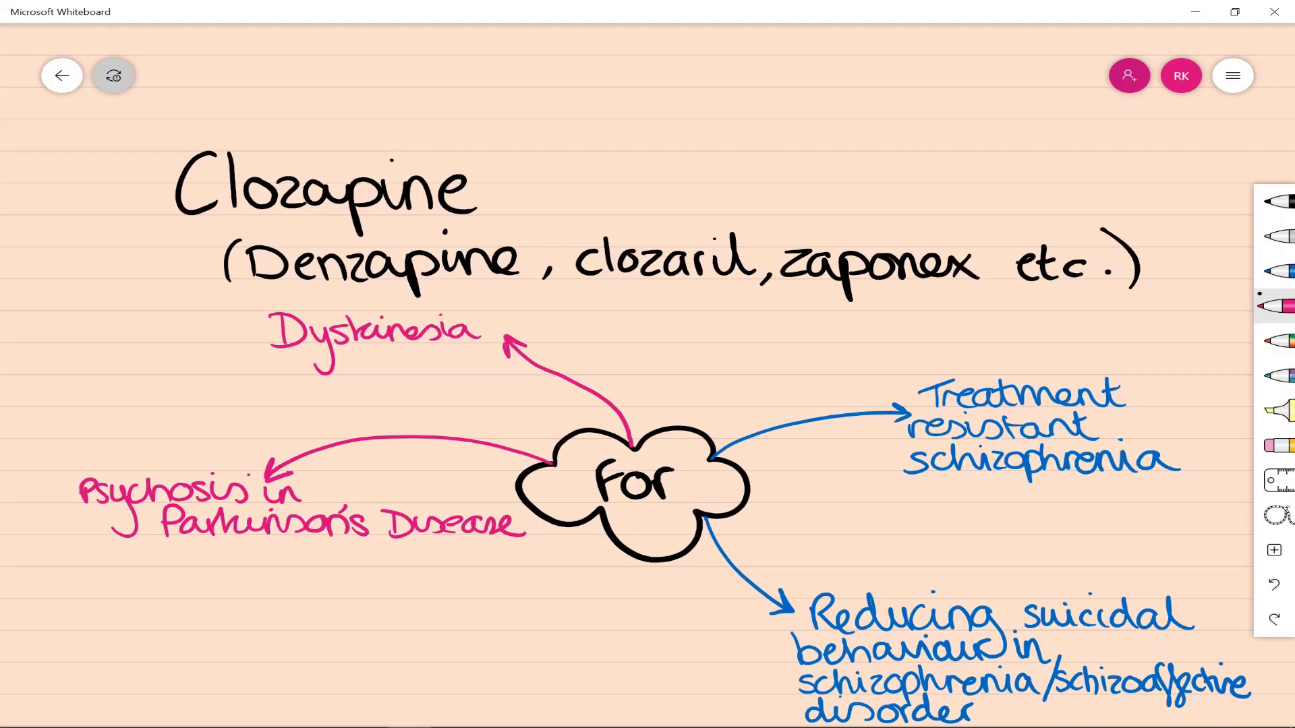
Add a pink arrow to 'Treatment resistant bipolar', then begin 'Antipsychotic' on a cleared board.
drag(599, 514, 533, 651)
drag(517, 634, 548, 639)
drag(283, 634, 324, 627)
mouse_move(307, 630)
mouse_down()
mouse_move(311, 660)
mouse_move(484, 664)
mouse_up()
drag(234, 681, 273, 692)
drag(271, 684, 351, 694)
drag(340, 684, 472, 708)
drag(464, 688, 521, 695)
drag(518, 671, 538, 692)
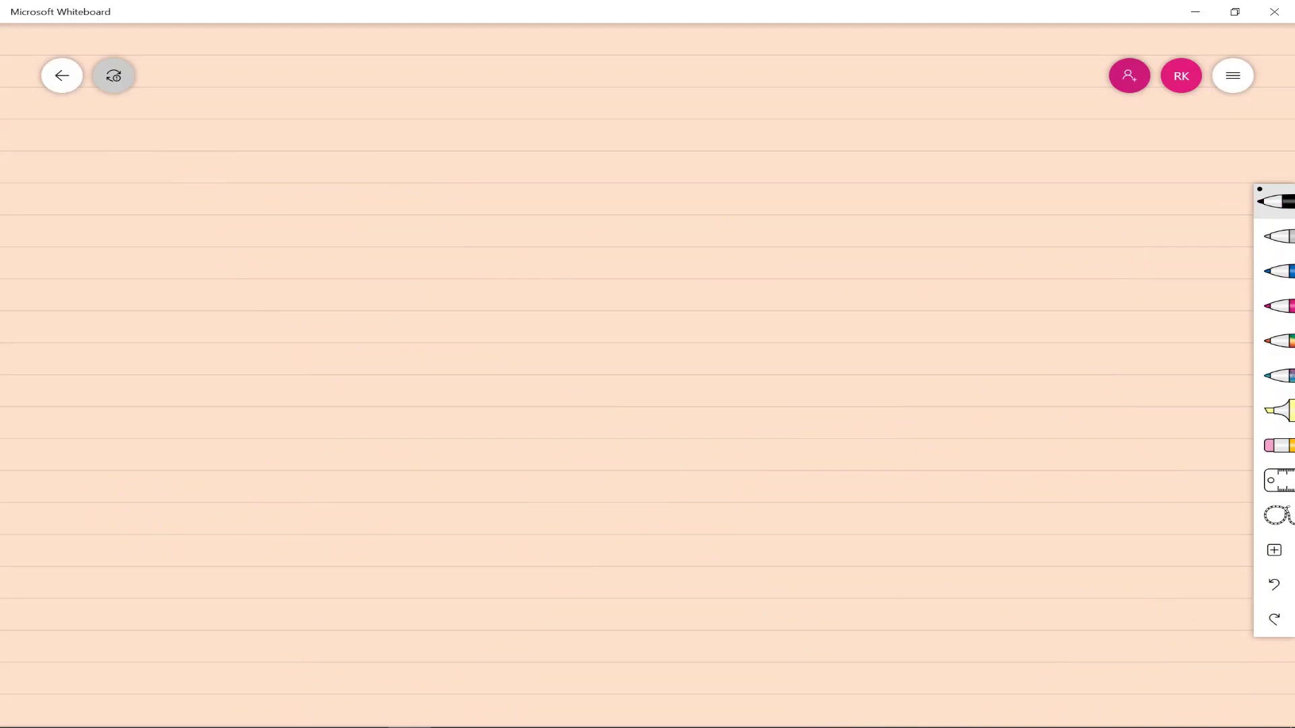
mouse_move(150, 185)
mouse_down()
mouse_move(193, 182)
mouse_move(185, 169)
mouse_up()
Write the 'Antipsychotic' heading in black and draw a circle near the page centre.
drag(195, 184, 236, 183)
mouse_move(223, 162)
mouse_down()
mouse_move(263, 161)
mouse_move(277, 206)
mouse_up()
drag(273, 166, 296, 181)
mouse_move(320, 161)
mouse_down()
mouse_move(341, 153)
mouse_move(331, 216)
mouse_up()
mouse_move(369, 154)
mouse_down()
mouse_move(372, 183)
mouse_move(408, 183)
mouse_up()
drag(413, 162, 451, 181)
drag(462, 163, 463, 182)
drag(501, 153, 502, 179)
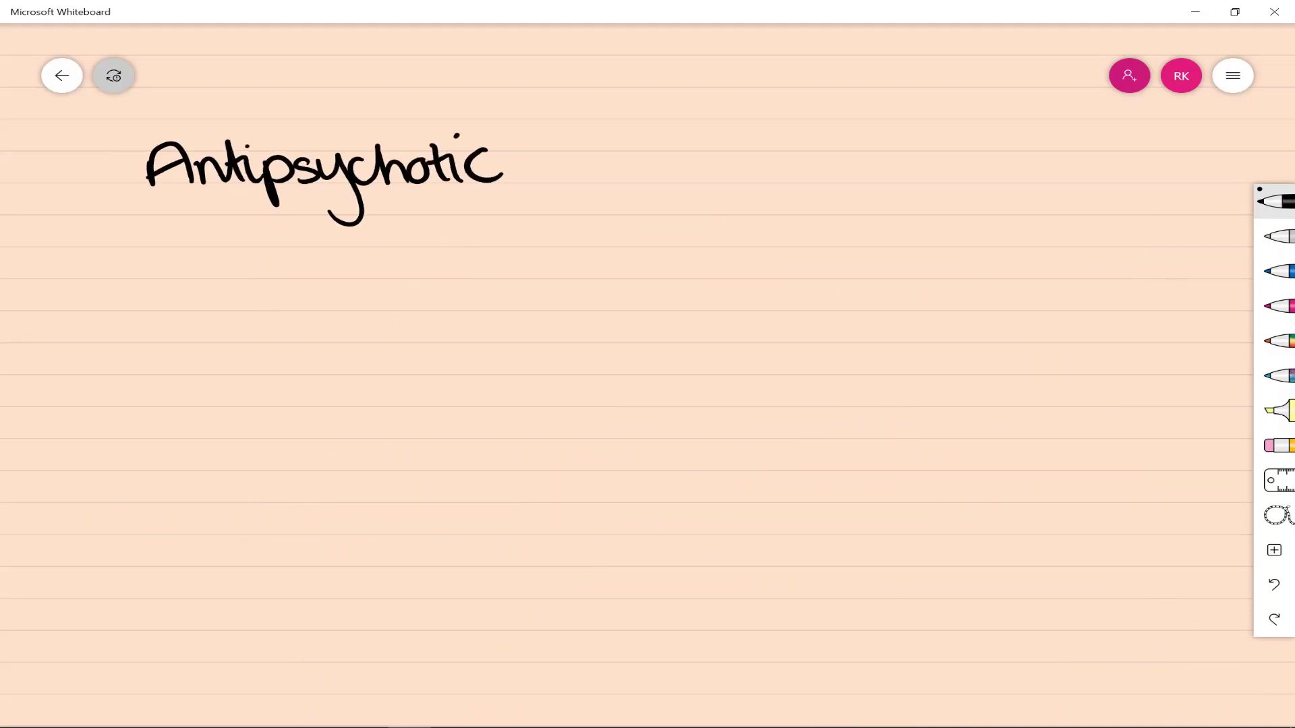
mouse_move(593, 328)
mouse_down()
mouse_move(503, 410)
mouse_move(682, 359)
mouse_move(567, 332)
mouse_up()
click(1278, 271)
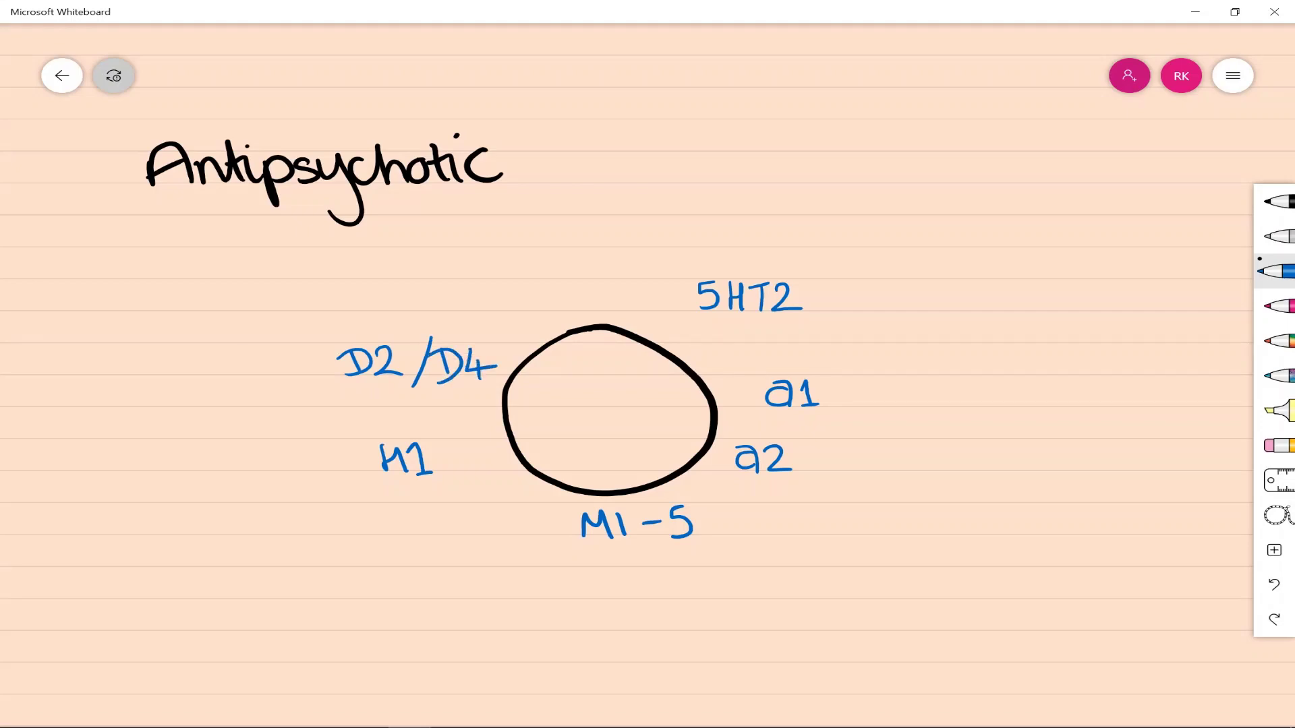
In green, note antagonist action targeting positive symptoms and 5HT2 helping negative symptoms.
drag(101, 334, 202, 250)
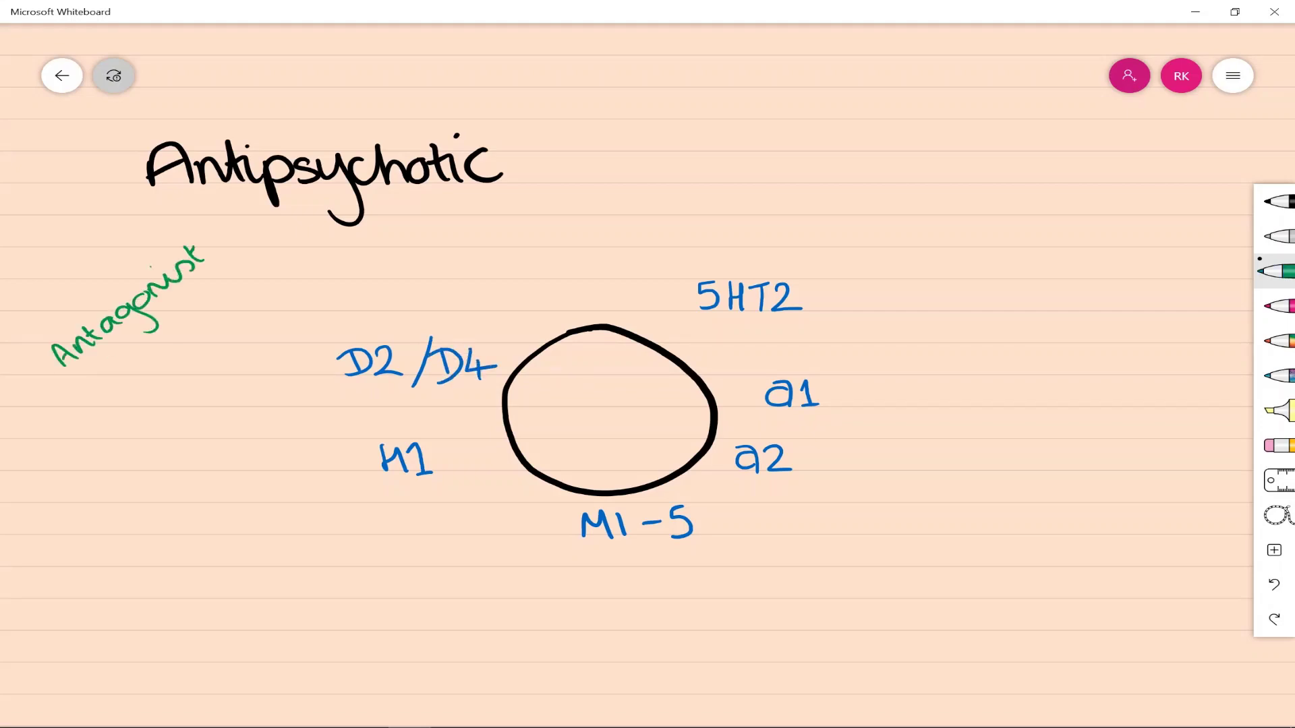
mouse_move(81, 412)
mouse_down()
mouse_move(145, 391)
mouse_move(323, 253)
mouse_up()
mouse_move(215, 363)
mouse_down()
mouse_move(263, 365)
mouse_move(302, 317)
mouse_up()
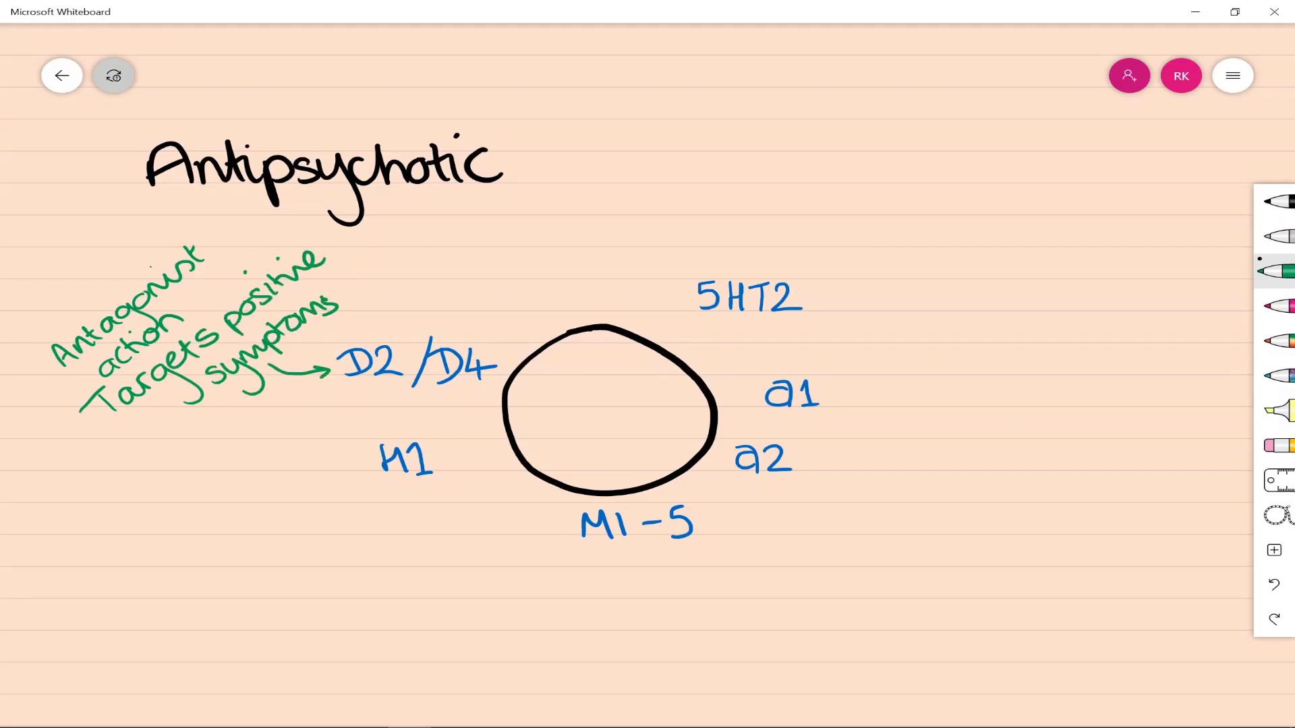
mouse_move(813, 206)
mouse_down()
mouse_move(847, 246)
mouse_move(992, 296)
mouse_move(897, 341)
mouse_move(978, 337)
mouse_move(1008, 354)
mouse_move(975, 378)
mouse_move(1073, 412)
mouse_up()
mouse_move(869, 321)
mouse_down()
mouse_move(843, 330)
mouse_move(791, 312)
mouse_up()
In red, link H1 to Sedation and Weight gain, and a1/a2 to Hypotension.
click(1277, 305)
mouse_move(365, 471)
mouse_down()
mouse_move(273, 537)
mouse_move(195, 560)
mouse_move(322, 563)
mouse_up()
drag(129, 577, 379, 597)
drag(808, 480, 901, 556)
drag(840, 413, 881, 516)
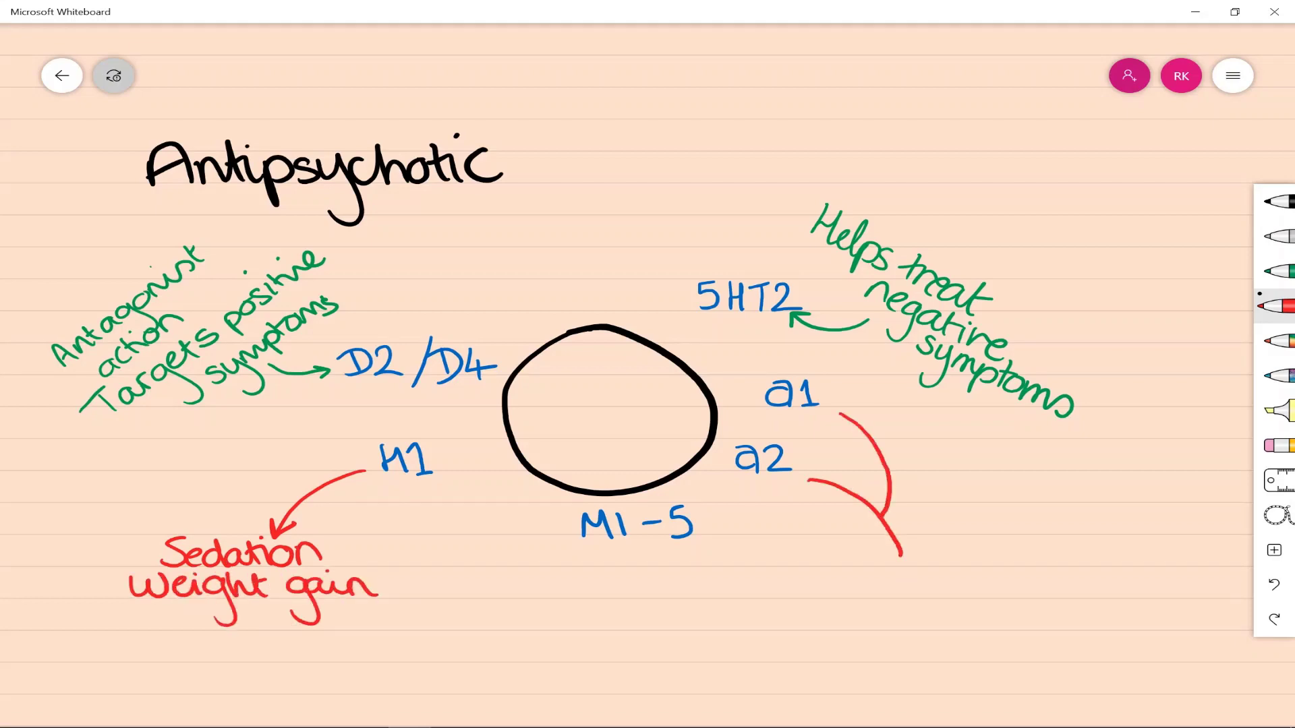
drag(853, 573, 1074, 587)
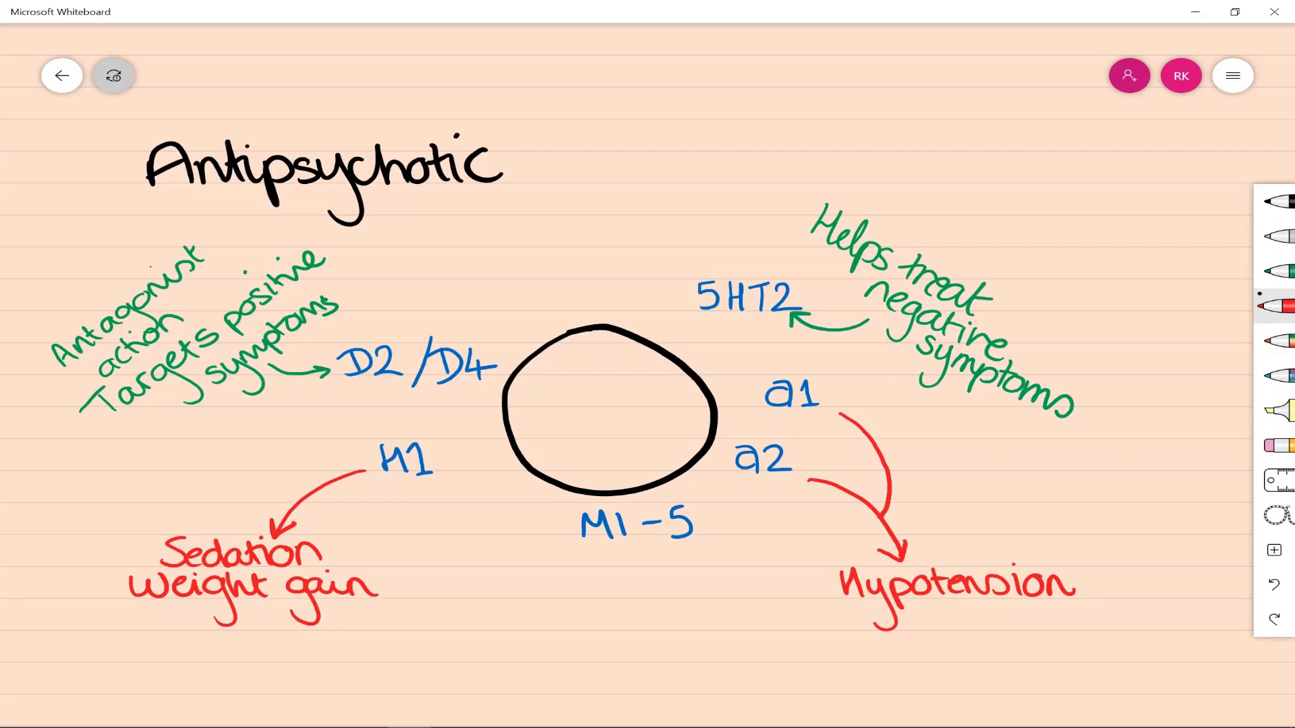
Draw a red arrow from M1-5 to 'Anticholinergic actions: Dry mouth, constipation'.
drag(626, 547, 612, 626)
mouse_move(601, 607)
mouse_down()
mouse_move(611, 626)
mouse_move(622, 606)
mouse_up()
mouse_move(463, 658)
mouse_down()
mouse_move(631, 645)
mouse_move(713, 678)
mouse_up()
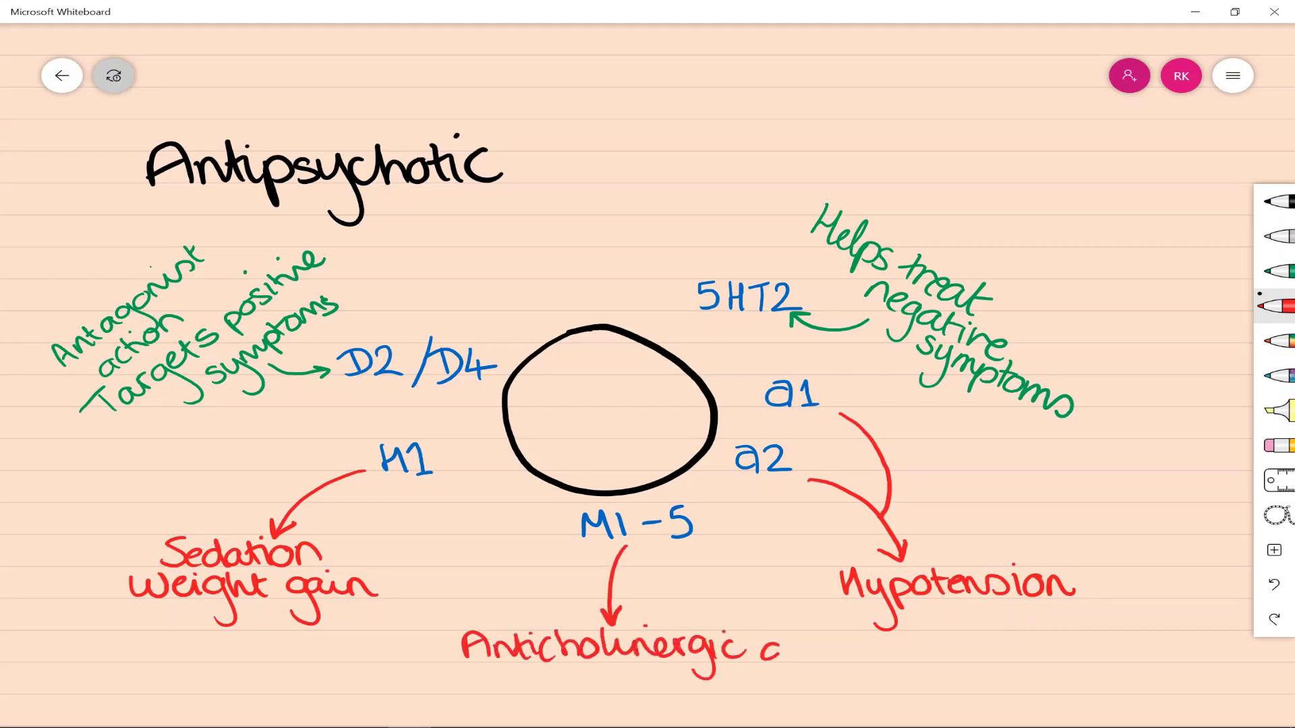
drag(775, 651, 817, 638)
drag(806, 651, 870, 657)
mouse_move(458, 674)
mouse_down()
mouse_move(499, 694)
mouse_move(598, 682)
mouse_move(678, 698)
mouse_move(932, 681)
mouse_up()
Write 'clozapine' inside the circle in rainbow ink.
click(1277, 341)
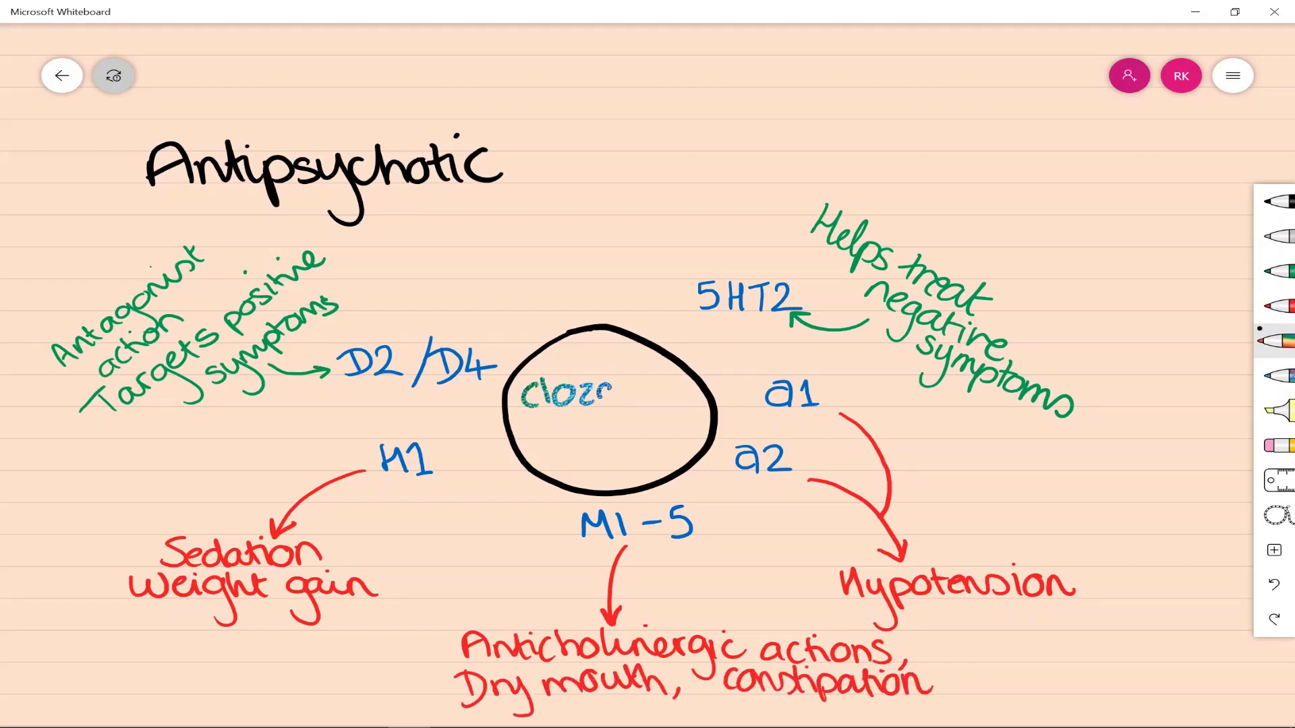
drag(621, 389, 620, 403)
mouse_move(625, 388)
mouse_down()
mouse_move(627, 421)
mouse_move(642, 403)
mouse_up()
drag(653, 385, 688, 383)
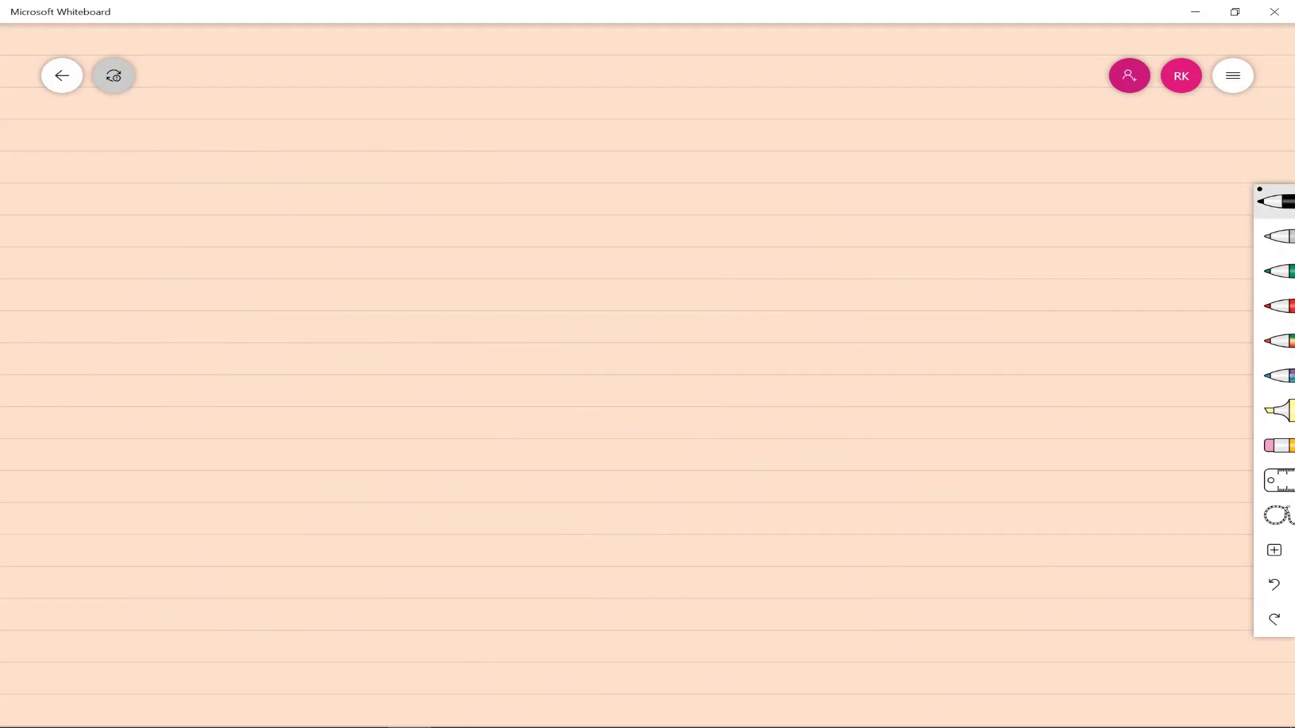
Handwrite the heading 'Starting treatment' on the blank board.
mouse_move(201, 133)
mouse_down()
mouse_move(173, 172)
mouse_move(269, 162)
mouse_move(287, 179)
mouse_up()
mouse_move(296, 151)
mouse_down()
mouse_move(334, 162)
mouse_move(381, 203)
mouse_move(340, 229)
mouse_up()
click(315, 131)
drag(405, 124, 404, 179)
mouse_move(415, 158)
mouse_down()
mouse_move(525, 131)
mouse_move(506, 153)
mouse_up()
drag(530, 179, 667, 168)
Add the bullet 'Discuss with person (consent / MHA law)'.
drag(82, 265, 103, 265)
mouse_move(127, 248)
mouse_down()
mouse_move(170, 277)
mouse_move(326, 273)
mouse_up()
mouse_move(353, 264)
mouse_down()
mouse_move(459, 284)
mouse_move(625, 277)
mouse_up()
drag(680, 241, 668, 284)
mouse_move(703, 263)
mouse_down()
mouse_move(688, 277)
mouse_move(835, 266)
mouse_up()
drag(875, 244, 852, 291)
mouse_move(882, 276)
mouse_down()
mouse_move(910, 257)
mouse_move(970, 275)
mouse_up()
mouse_move(1002, 250)
mouse_down()
mouse_move(1047, 277)
mouse_move(1083, 263)
mouse_up()
drag(1079, 236, 1096, 283)
Add the bullet 'Baseline blood tests' in black.
drag(82, 332, 110, 332)
mouse_move(138, 311)
mouse_down()
mouse_move(138, 344)
mouse_move(202, 344)
mouse_up()
mouse_move(200, 317)
mouse_down()
mouse_move(247, 345)
mouse_move(386, 346)
mouse_up()
mouse_move(385, 331)
mouse_down()
mouse_move(442, 340)
mouse_move(468, 315)
mouse_up()
drag(497, 329, 580, 346)
drag(582, 330, 609, 344)
Write 'FBC, U&E, LFT' in red below the blood tests bullet.
click(1277, 306)
mouse_move(237, 443)
mouse_down()
mouse_move(285, 373)
mouse_move(277, 405)
mouse_up()
drag(305, 375, 304, 432)
drag(305, 375, 307, 431)
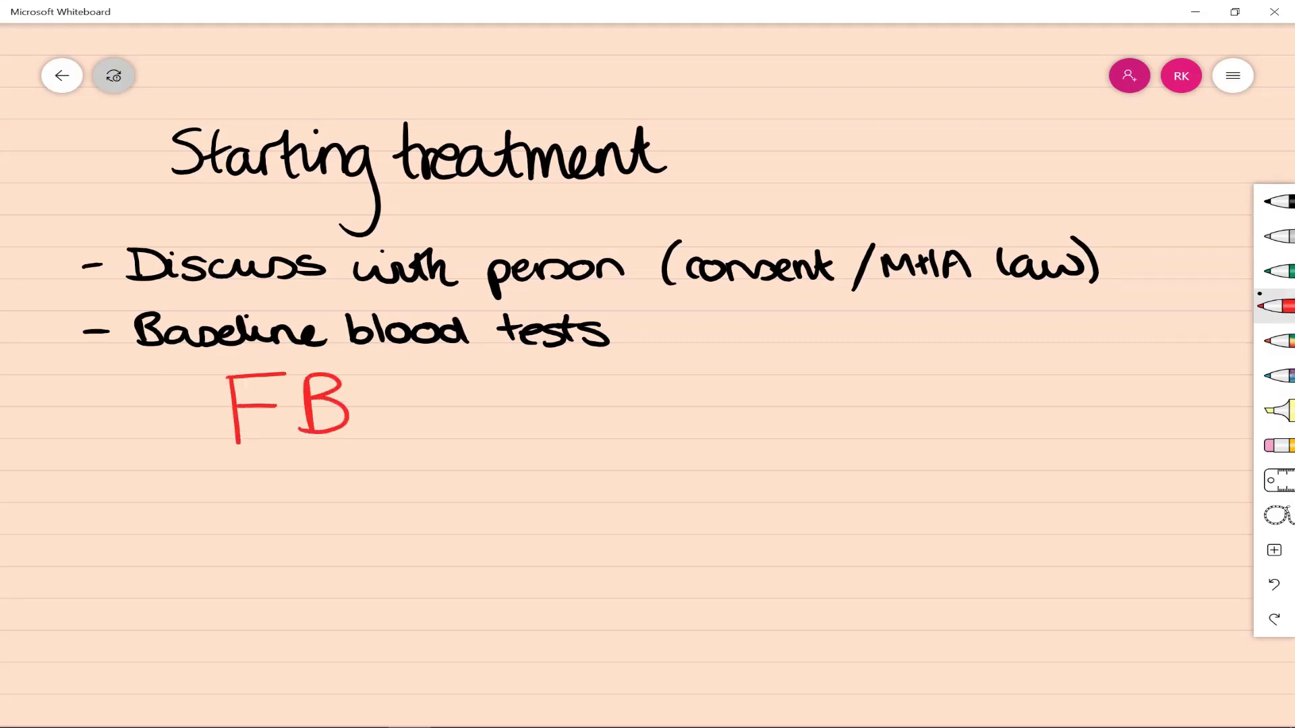
drag(393, 378, 404, 431)
mouse_move(423, 432)
mouse_down()
mouse_move(420, 443)
mouse_move(544, 440)
mouse_up()
drag(570, 412, 600, 440)
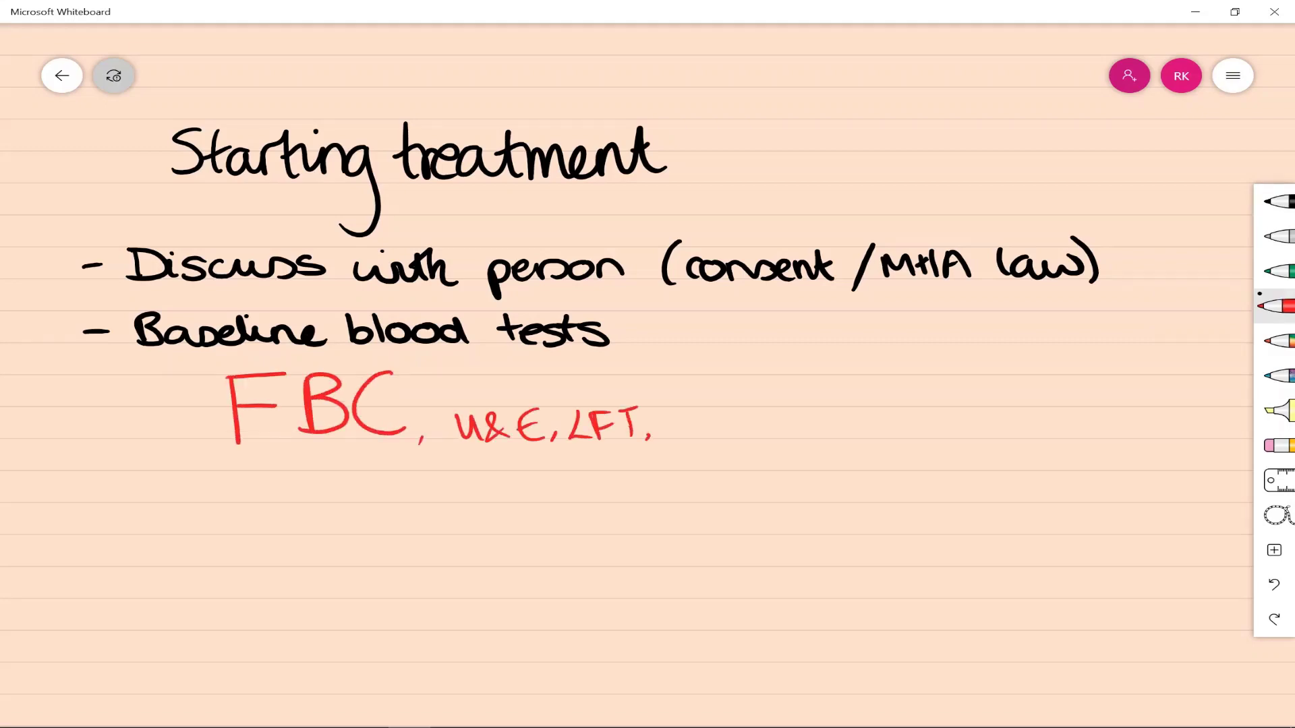
Continue the red list with 'Prolactin' and 'metabolic screen'.
drag(690, 435, 730, 423)
mouse_move(731, 406)
mouse_down()
mouse_move(765, 435)
mouse_move(817, 435)
mouse_up()
drag(813, 420, 852, 447)
mouse_move(869, 439)
mouse_down()
mouse_move(937, 424)
mouse_move(979, 435)
mouse_up()
mouse_move(981, 435)
mouse_down()
mouse_move(1009, 407)
mouse_move(1020, 438)
mouse_up()
mouse_move(1046, 425)
mouse_down()
mouse_move(1039, 438)
mouse_move(1059, 439)
mouse_up()
drag(1097, 424, 1167, 439)
drag(1170, 438, 1203, 437)
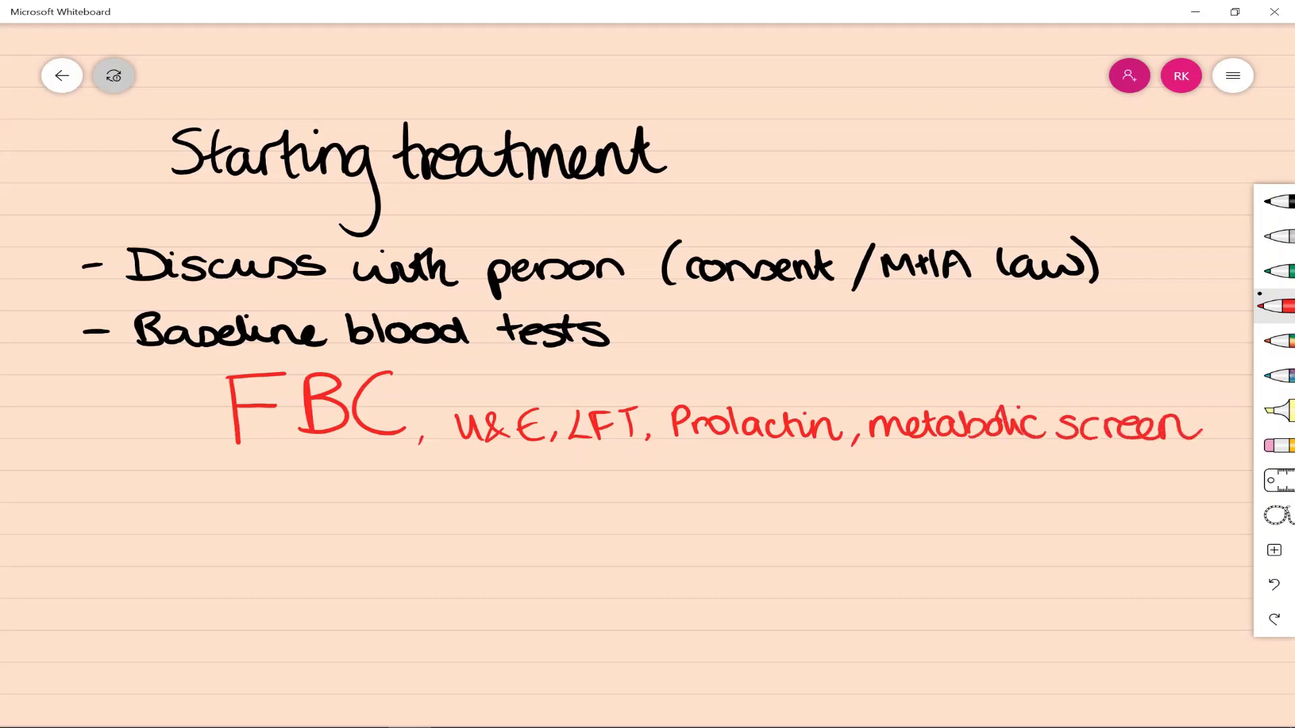
In black, add the bullet 'Inform monitoring agency + pharmacists'.
click(1277, 201)
drag(79, 521, 145, 535)
mouse_move(154, 533)
mouse_down()
mouse_move(203, 512)
mouse_move(278, 537)
mouse_move(372, 526)
mouse_up()
drag(365, 502, 478, 536)
mouse_move(470, 513)
mouse_down()
mouse_move(544, 533)
mouse_move(507, 573)
mouse_up()
drag(586, 522, 612, 533)
drag(628, 516, 715, 573)
mouse_move(757, 520)
mouse_down()
mouse_move(782, 519)
mouse_move(809, 550)
mouse_up()
drag(827, 502, 912, 533)
drag(906, 533, 1010, 512)
drag(1000, 513, 1054, 536)
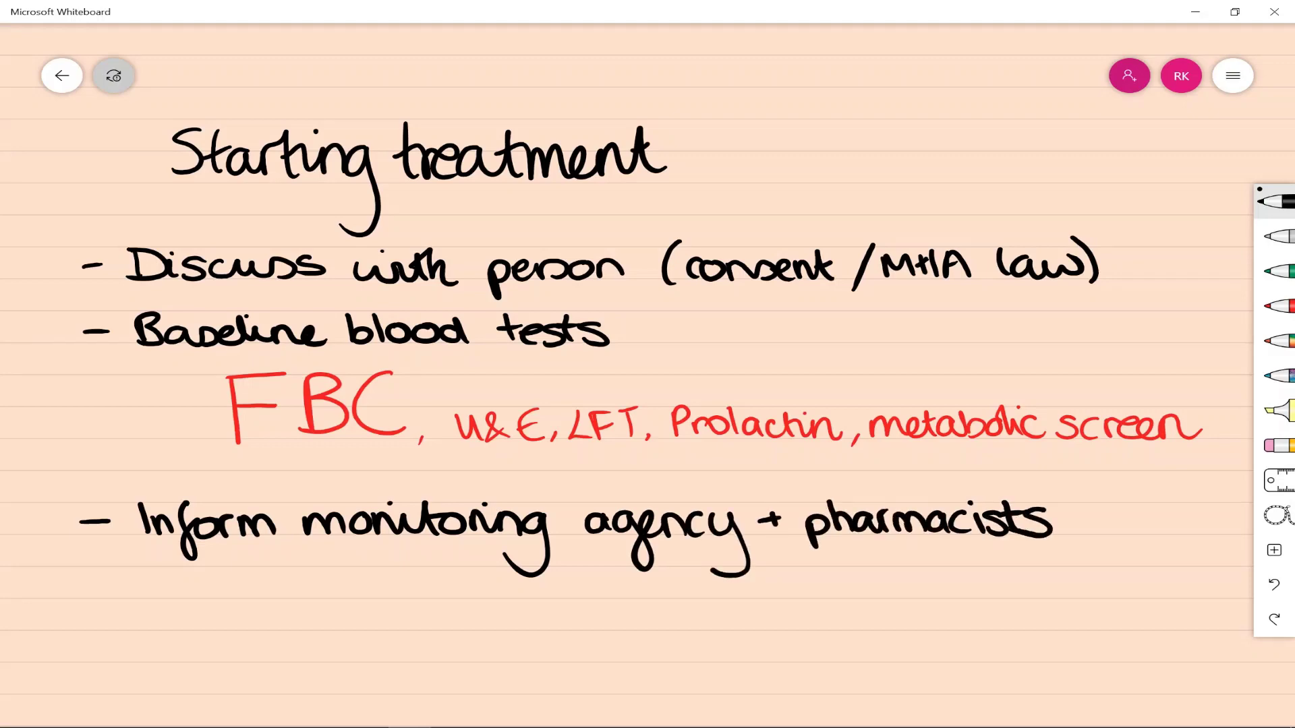
Write the bullet 'Must be authorised by a consultant'.
drag(143, 597, 200, 593)
mouse_move(194, 583)
mouse_down()
mouse_move(263, 597)
mouse_move(263, 580)
mouse_up()
drag(301, 564, 317, 597)
drag(323, 588, 459, 597)
mouse_move(457, 568)
mouse_down()
mouse_move(508, 600)
mouse_move(637, 592)
mouse_move(646, 560)
mouse_up()
mouse_move(693, 563)
mouse_down()
mouse_move(738, 593)
mouse_move(745, 633)
mouse_up()
drag(799, 582, 802, 599)
mouse_move(854, 582)
mouse_down()
mouse_move(831, 598)
mouse_move(919, 574)
mouse_up()
mouse_move(921, 587)
mouse_down()
mouse_move(972, 565)
mouse_move(1017, 596)
mouse_up()
drag(1012, 580, 1058, 597)
drag(1064, 564, 1068, 581)
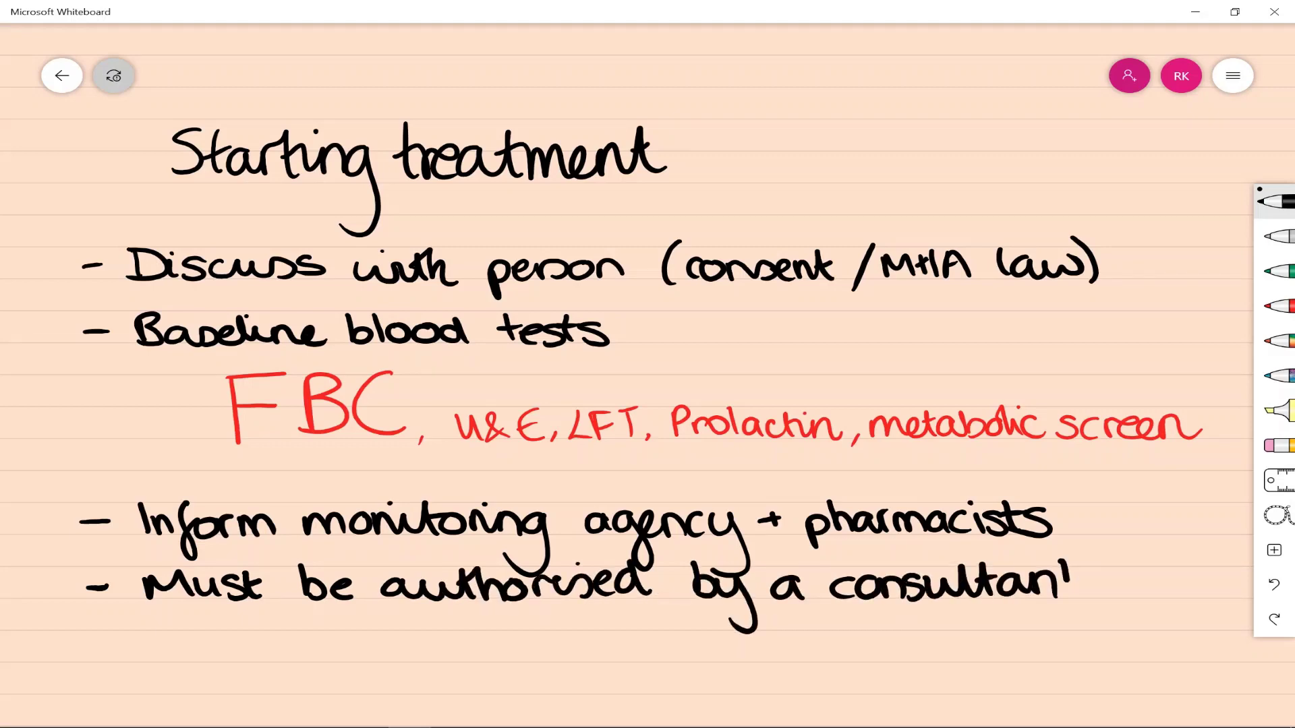
Finish the line with 'psychiatrist!' on the next row.
drag(157, 617, 210, 628)
drag(209, 613, 259, 657)
drag(266, 613, 328, 631)
drag(311, 610, 430, 631)
drag(442, 603, 444, 624)
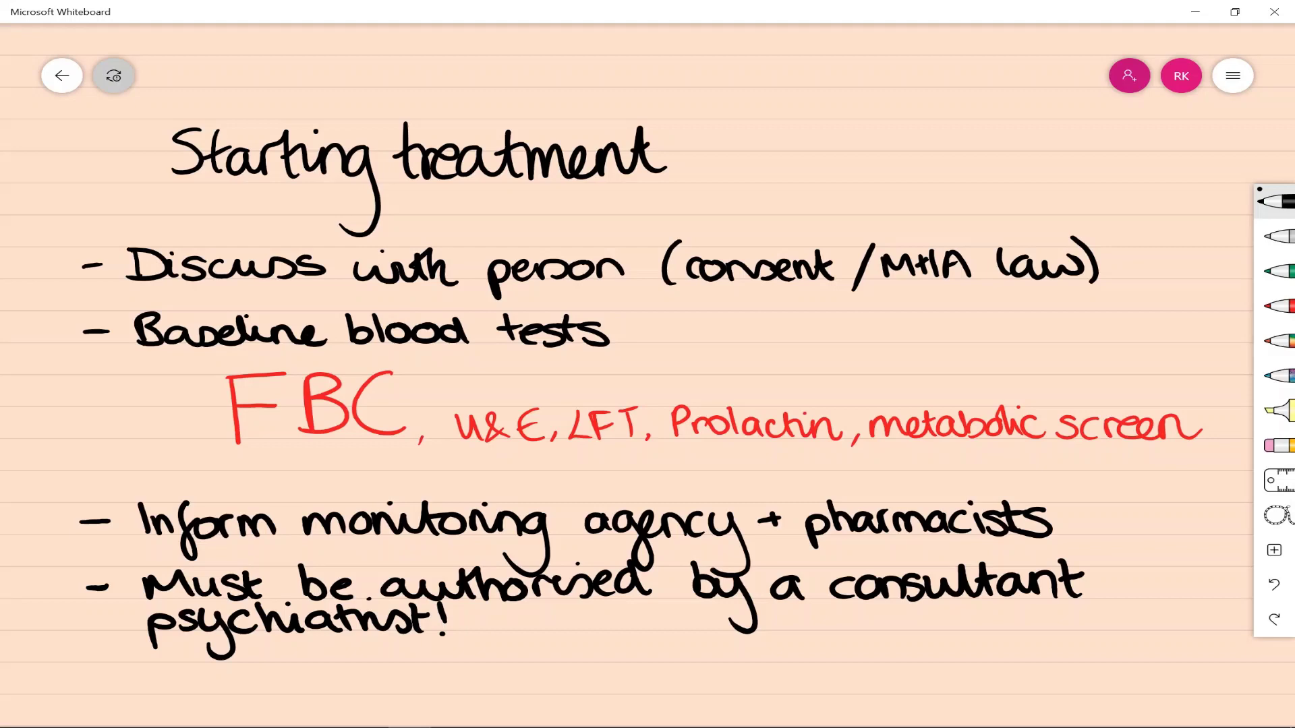
Underline 'consultant' and 'psychiatrist!' in red.
click(1275, 305)
drag(838, 607, 1076, 599)
drag(162, 637, 425, 637)
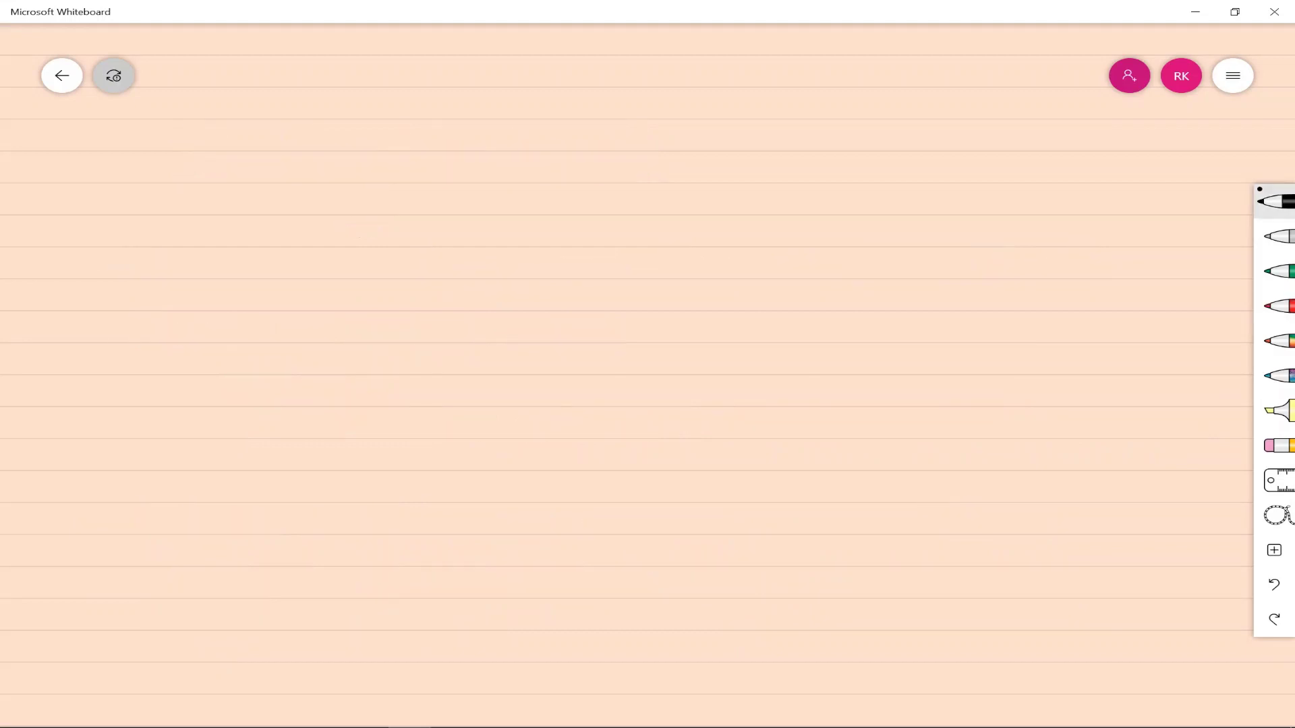
Write the heading 'Titration' and the bullet 'low start dose'.
drag(125, 173, 182, 132)
mouse_move(160, 152)
mouse_down()
mouse_move(165, 167)
mouse_move(188, 165)
mouse_up()
drag(191, 169, 357, 182)
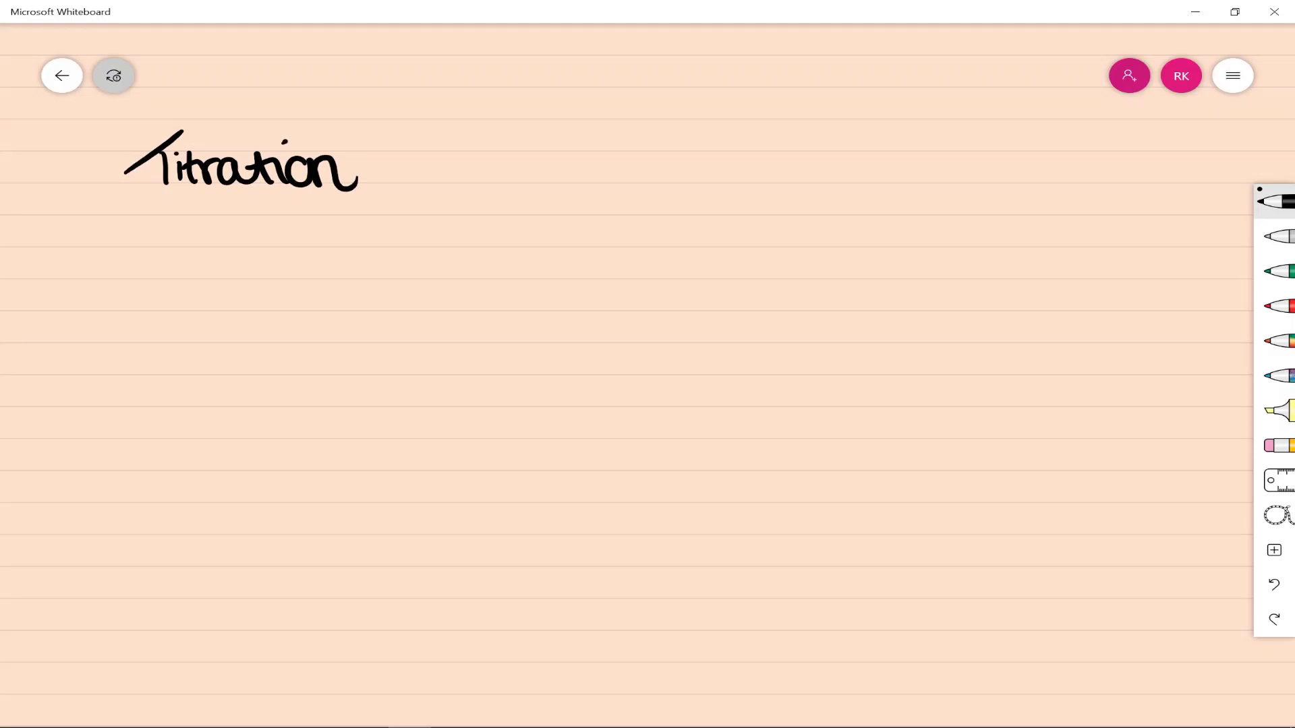
mouse_move(102, 247)
mouse_down()
mouse_move(135, 274)
mouse_move(314, 246)
mouse_move(330, 276)
mouse_up()
mouse_move(392, 265)
mouse_down()
mouse_move(388, 246)
mouse_move(393, 277)
mouse_up()
drag(408, 256, 472, 273)
Add the bullet 'BP and heart rate monitoring'.
drag(108, 329, 134, 346)
mouse_move(141, 345)
mouse_down()
mouse_move(167, 319)
mouse_move(226, 340)
mouse_up()
drag(229, 340, 267, 336)
mouse_move(290, 327)
mouse_down()
mouse_move(292, 305)
mouse_move(341, 342)
mouse_up()
drag(344, 330, 411, 341)
drag(414, 318, 500, 317)
drag(521, 321, 533, 341)
mouse_move(539, 307)
mouse_down()
mouse_move(543, 342)
mouse_move(553, 318)
mouse_up()
drag(556, 332, 722, 341)
mouse_move(731, 310)
mouse_down()
mouse_move(737, 344)
mouse_move(737, 322)
mouse_up()
drag(738, 330, 799, 334)
mouse_move(794, 334)
mouse_down()
mouse_move(823, 344)
mouse_move(832, 383)
mouse_up()
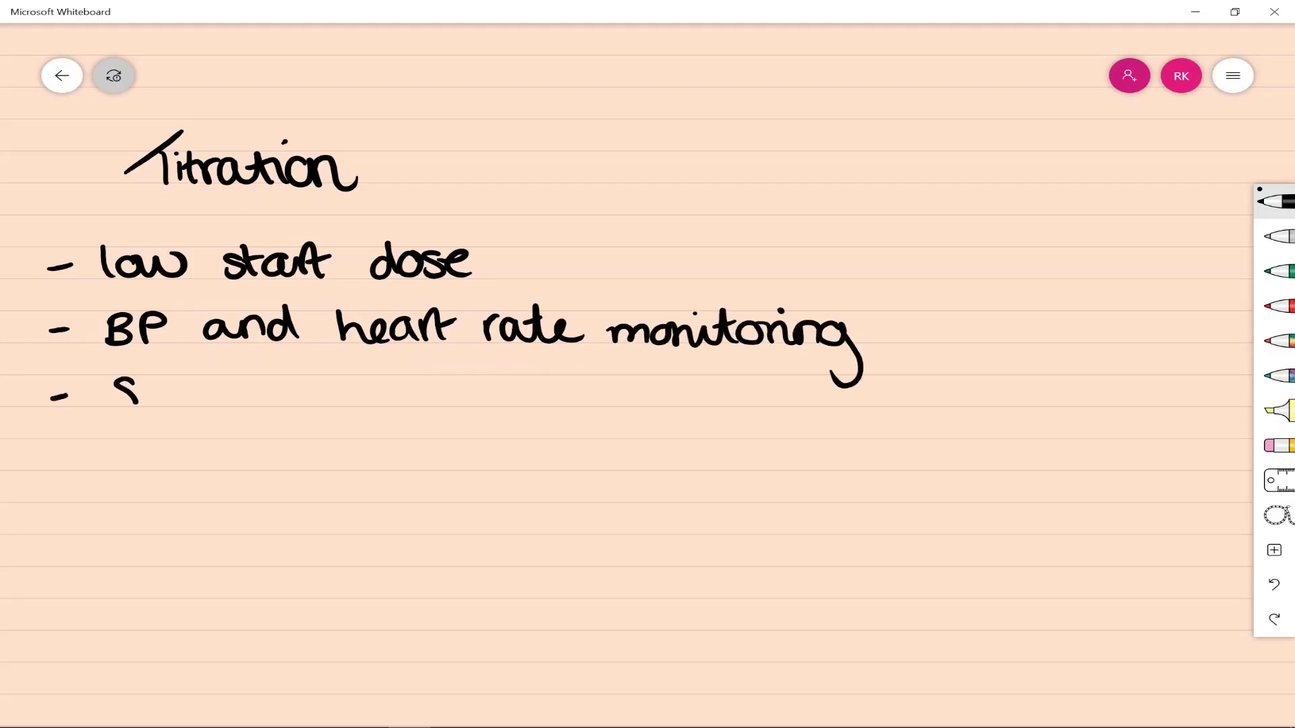
Add the bullet 'Side effect monitoring'.
drag(197, 372, 196, 408)
drag(183, 398, 258, 405)
mouse_move(278, 369)
mouse_down()
mouse_move(266, 435)
mouse_move(282, 435)
mouse_up()
drag(317, 388, 340, 378)
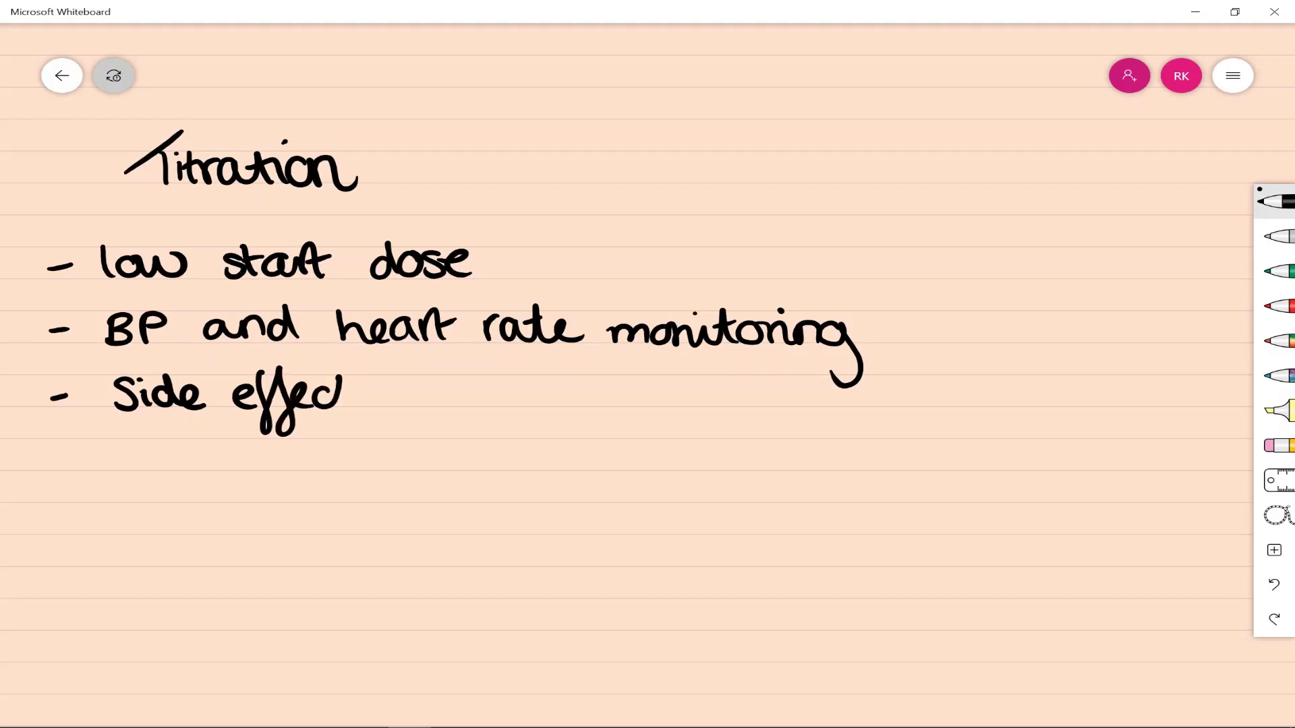
mouse_move(425, 395)
mouse_down()
mouse_move(592, 405)
mouse_move(592, 445)
mouse_up()
click(549, 375)
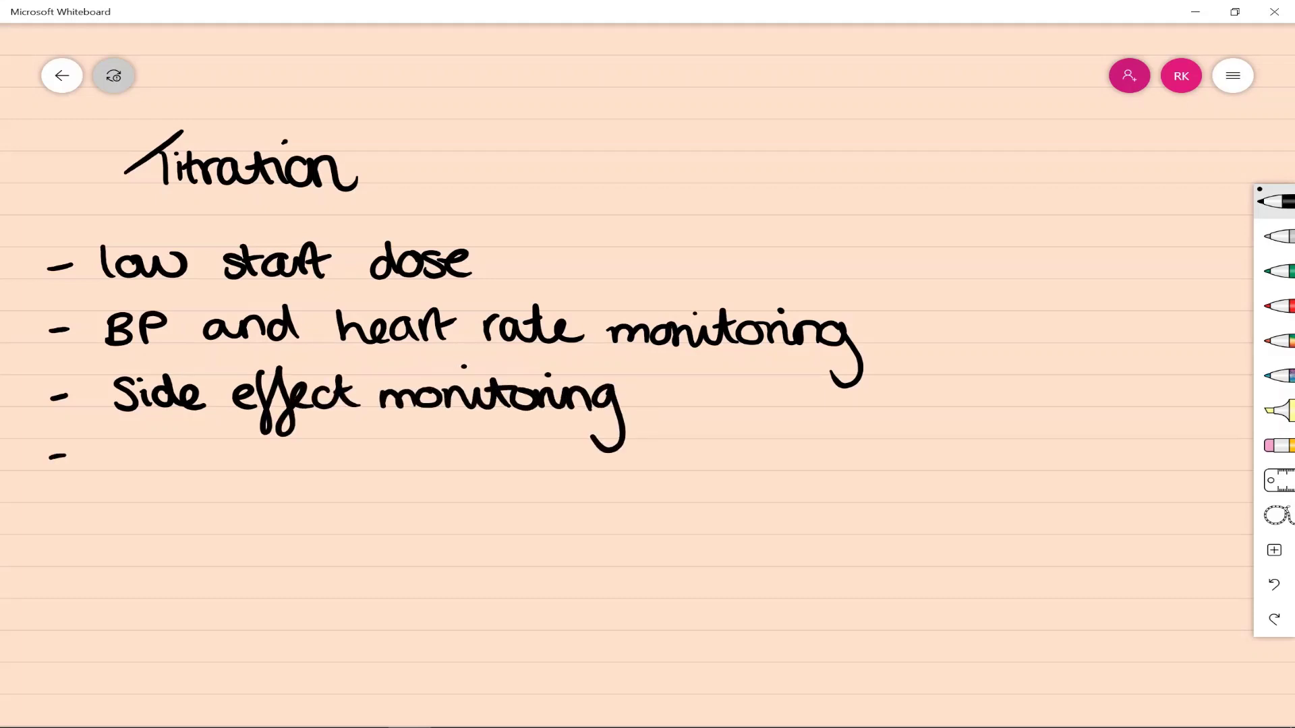
Add the bullet 'Titration regime over a few weeks to a therapeutic dose'.
drag(165, 472, 186, 457)
drag(203, 460, 230, 473)
mouse_move(236, 462)
mouse_down()
mouse_move(308, 474)
mouse_move(350, 457)
mouse_up()
drag(345, 465, 382, 472)
mouse_move(390, 451)
mouse_down()
mouse_move(402, 456)
mouse_move(403, 497)
mouse_up()
drag(413, 453, 465, 471)
drag(466, 466, 601, 466)
drag(600, 453, 689, 468)
mouse_move(733, 433)
mouse_down()
mouse_move(722, 495)
mouse_move(794, 453)
mouse_move(901, 465)
mouse_move(974, 451)
mouse_move(979, 469)
mouse_up()
drag(1013, 440, 1022, 465)
drag(1007, 452, 1043, 448)
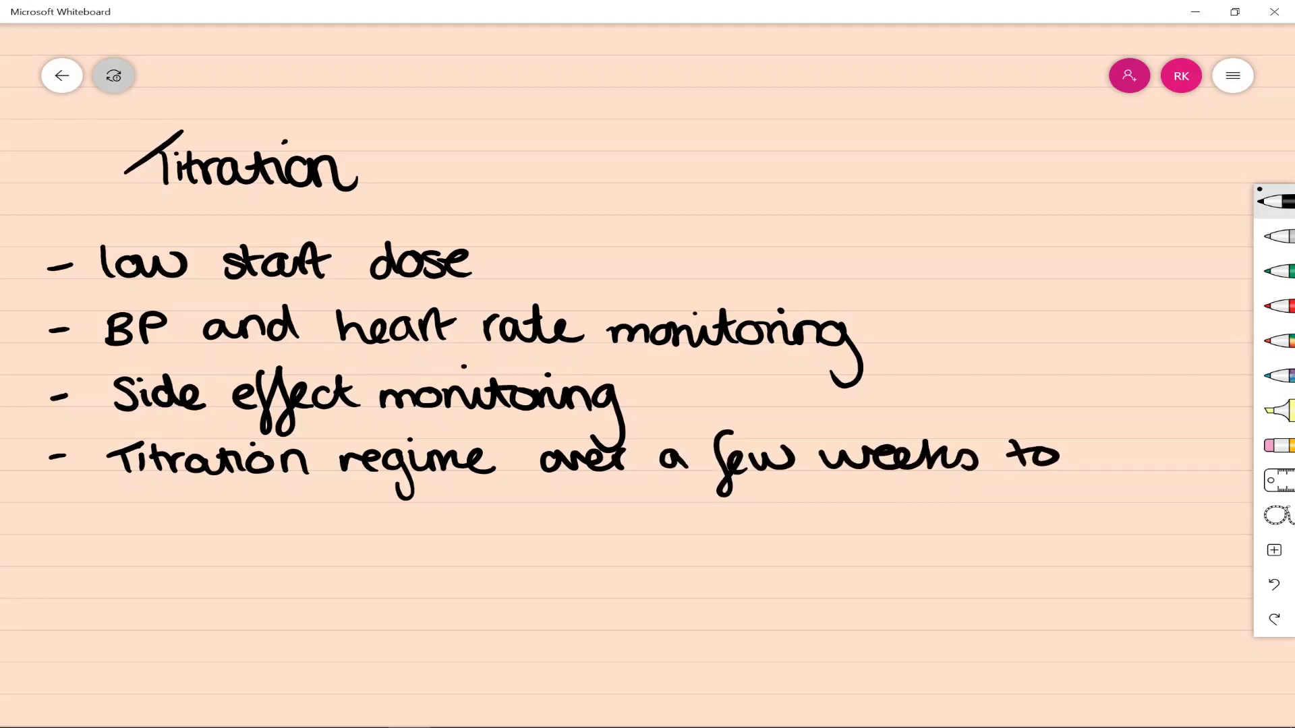
mouse_move(197, 487)
mouse_down()
mouse_move(309, 522)
mouse_move(410, 491)
mouse_move(480, 502)
mouse_up()
drag(504, 484, 521, 501)
drag(539, 491, 568, 499)
Write 'Bloods for FBC weekly for 18 weeks', with FBC in red.
drag(124, 540, 164, 566)
drag(196, 550, 218, 552)
mouse_move(253, 552)
mouse_down()
mouse_move(278, 537)
mouse_move(282, 565)
mouse_up()
mouse_move(337, 533)
mouse_down()
mouse_move(327, 579)
mouse_move(338, 552)
mouse_up()
drag(354, 549, 352, 550)
mouse_move(363, 565)
mouse_down()
mouse_move(381, 546)
mouse_move(465, 547)
mouse_up()
click(1277, 306)
drag(475, 533, 486, 566)
mouse_move(533, 536)
mouse_down()
mouse_move(534, 572)
mouse_move(626, 550)
mouse_move(741, 560)
mouse_move(717, 594)
mouse_up()
click(1277, 201)
mouse_move(777, 533)
mouse_down()
mouse_move(762, 587)
mouse_move(814, 547)
mouse_move(866, 565)
mouse_up()
mouse_move(900, 534)
mouse_down()
mouse_move(877, 567)
mouse_move(1067, 560)
mouse_up()
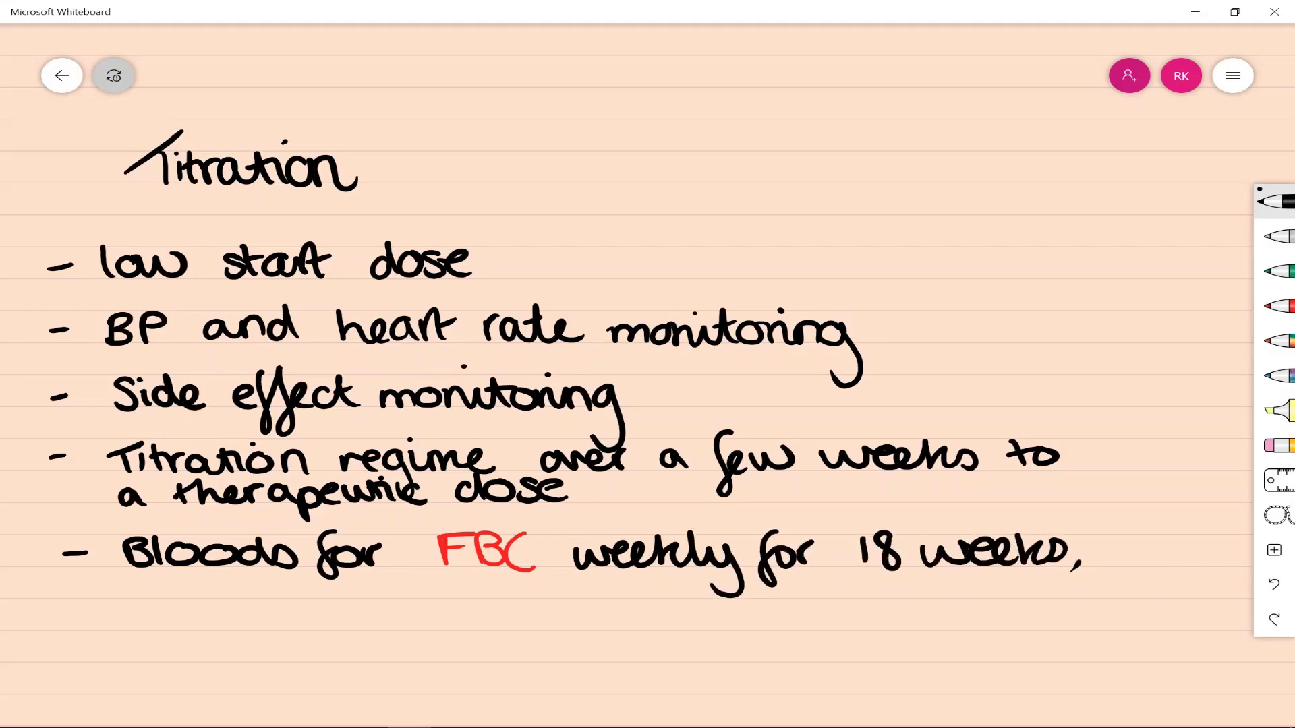
Continue the bloods line: 'then fortnightly (rest of year), then monthly'.
mouse_move(817, 585)
mouse_down()
mouse_move(889, 611)
mouse_move(958, 596)
mouse_move(1007, 619)
mouse_up()
drag(1015, 570, 1025, 596)
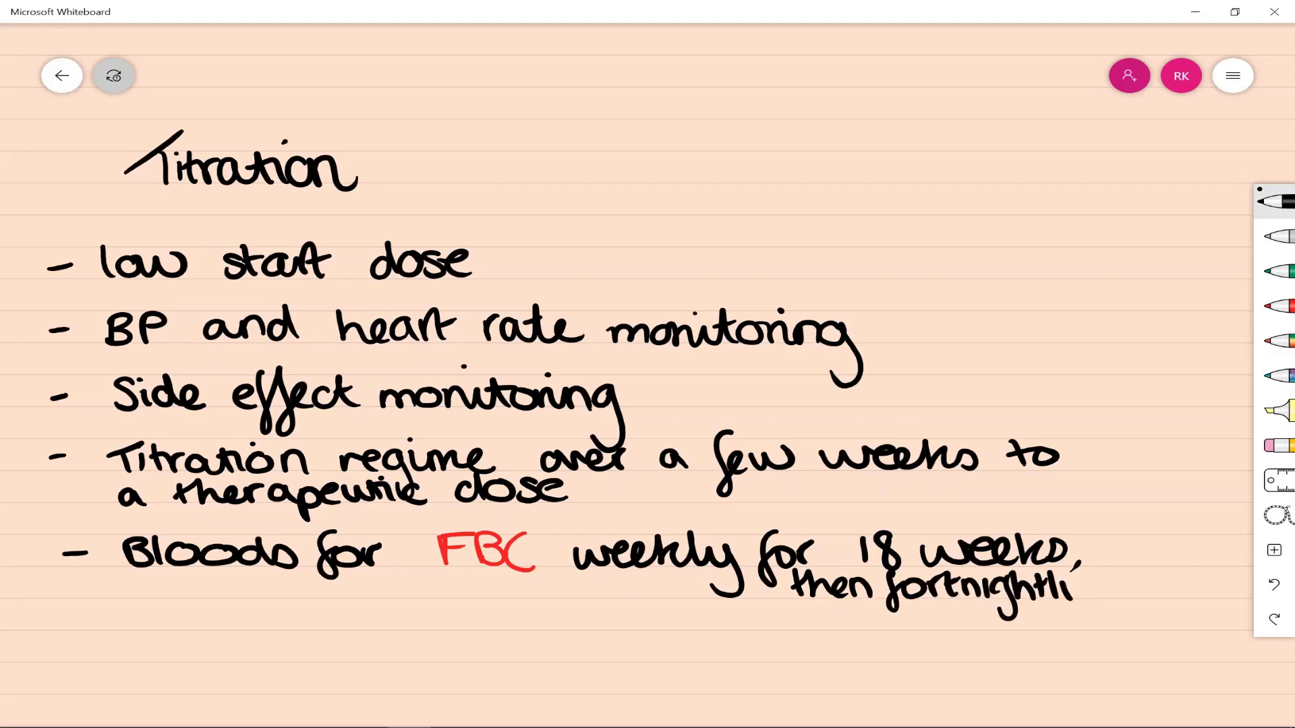
drag(1120, 587, 1171, 597)
drag(1177, 571, 1178, 599)
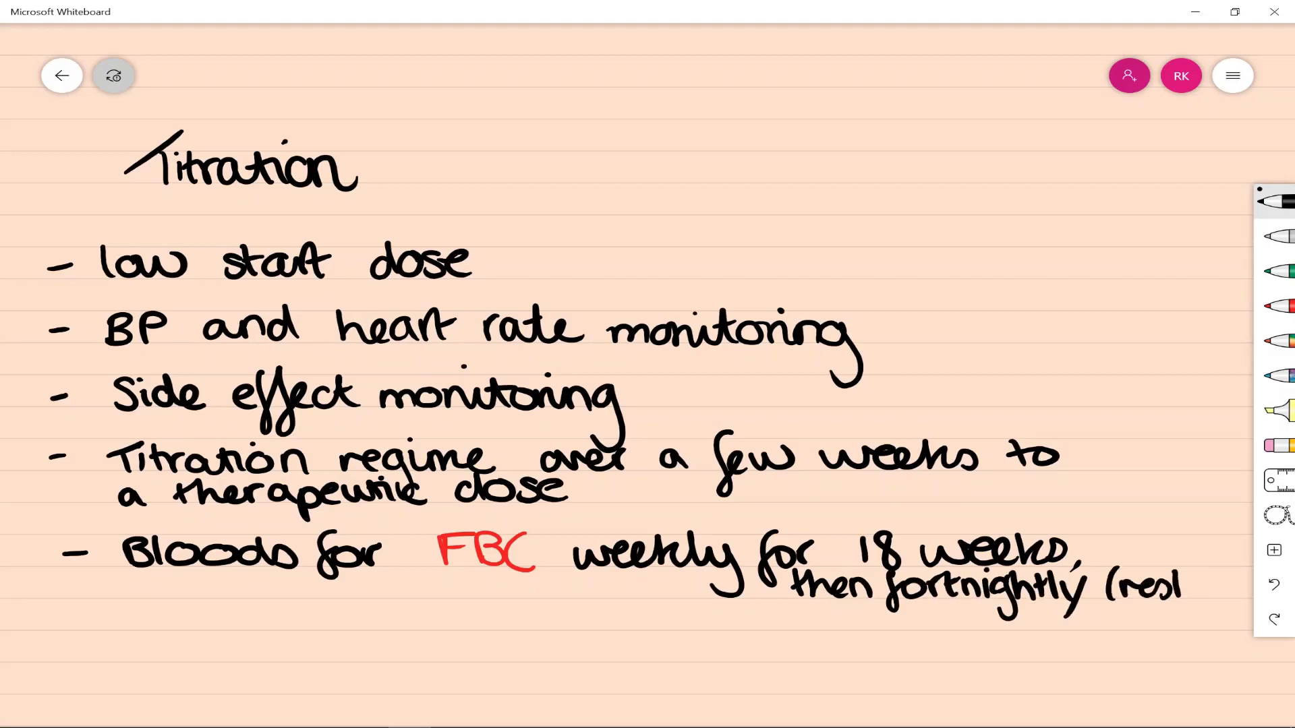
drag(807, 614, 804, 615)
drag(814, 615, 829, 602)
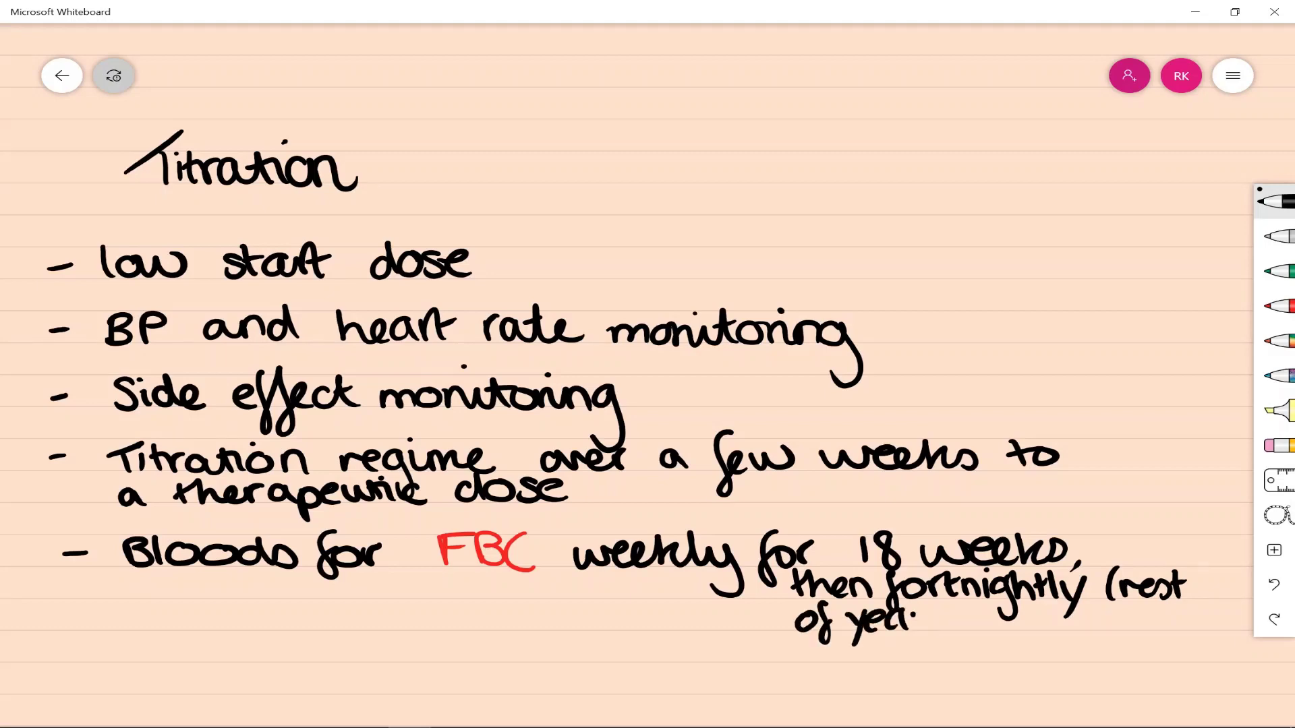
drag(978, 600, 976, 626)
drag(969, 612, 993, 609)
drag(991, 603, 1039, 626)
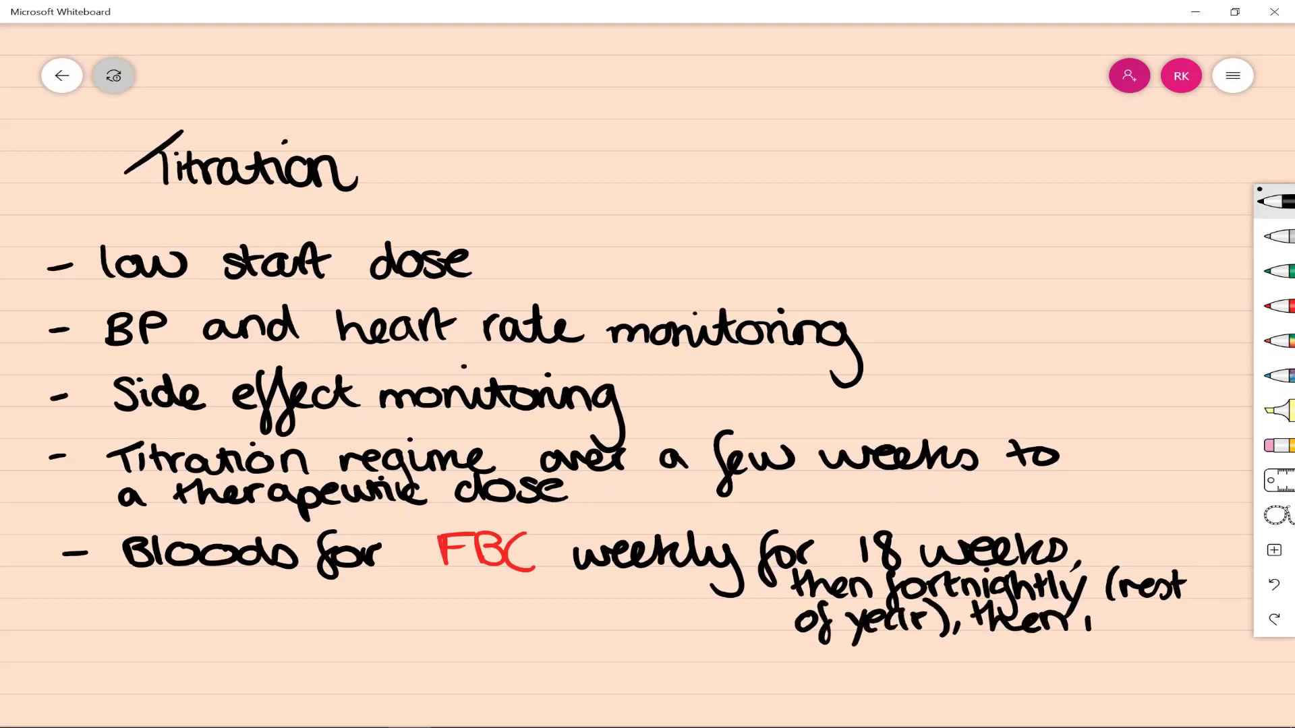
mouse_move(1141, 631)
mouse_down()
mouse_move(1185, 616)
mouse_move(1214, 647)
mouse_up()
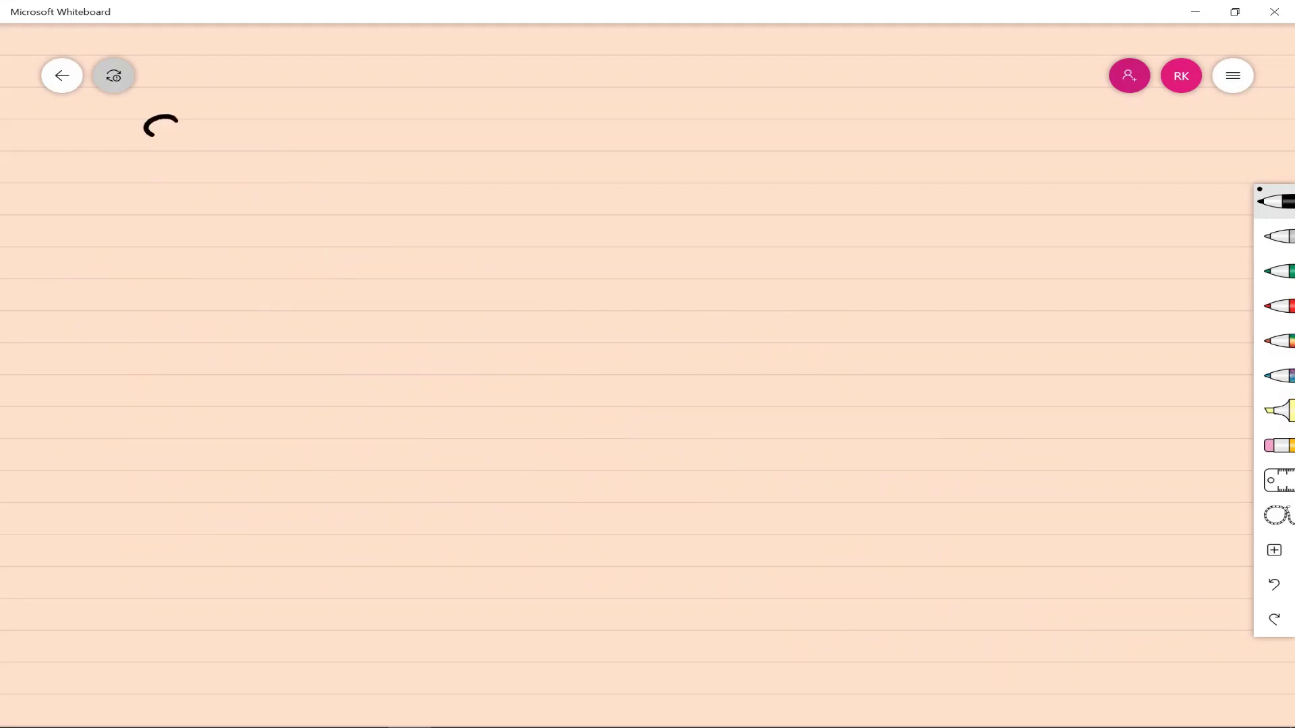
Write 'Side', the first word of the heading, on the fresh page.
drag(147, 135, 135, 174)
mouse_move(186, 150)
mouse_down()
mouse_move(188, 180)
mouse_move(204, 181)
mouse_up()
drag(225, 124, 223, 180)
mouse_move(231, 168)
mouse_down()
mouse_move(259, 184)
mouse_move(362, 157)
mouse_move(426, 184)
mouse_up()
Finish the Side effects heading and draw a sleepy face with z's labelled 'Sedation' in green.
drag(472, 158, 440, 187)
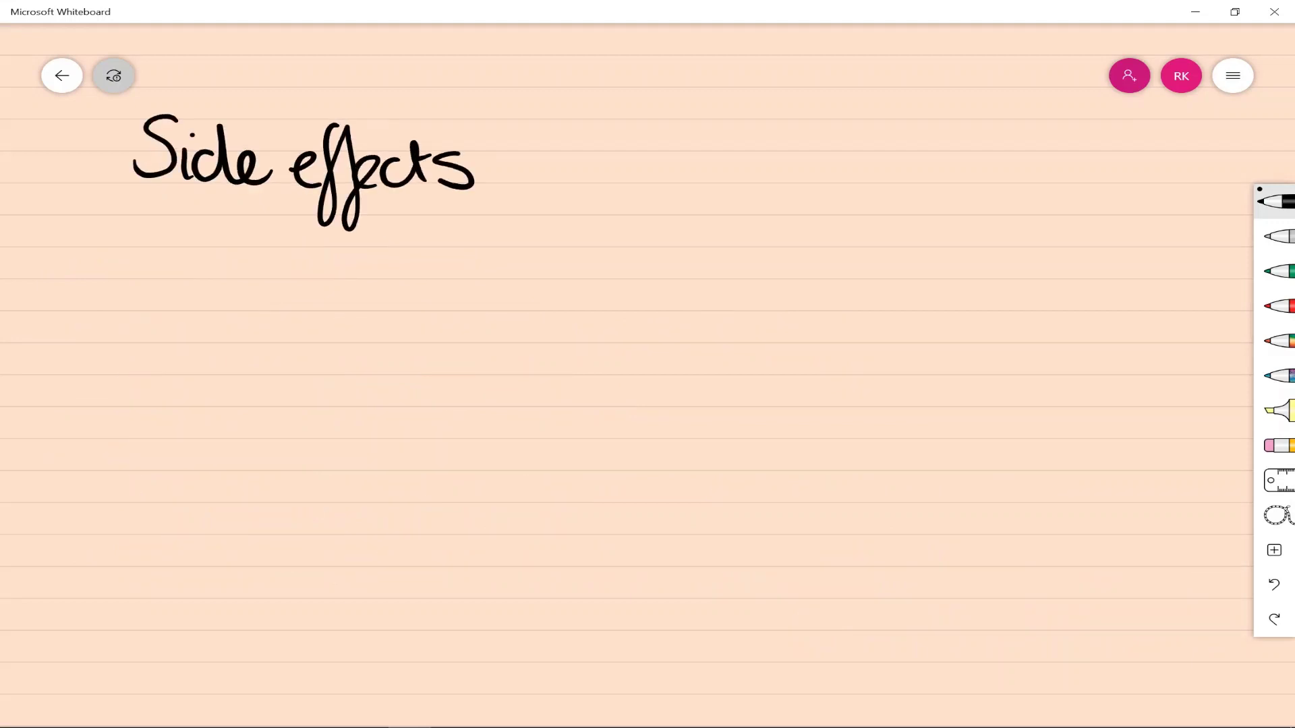
drag(141, 307, 116, 347)
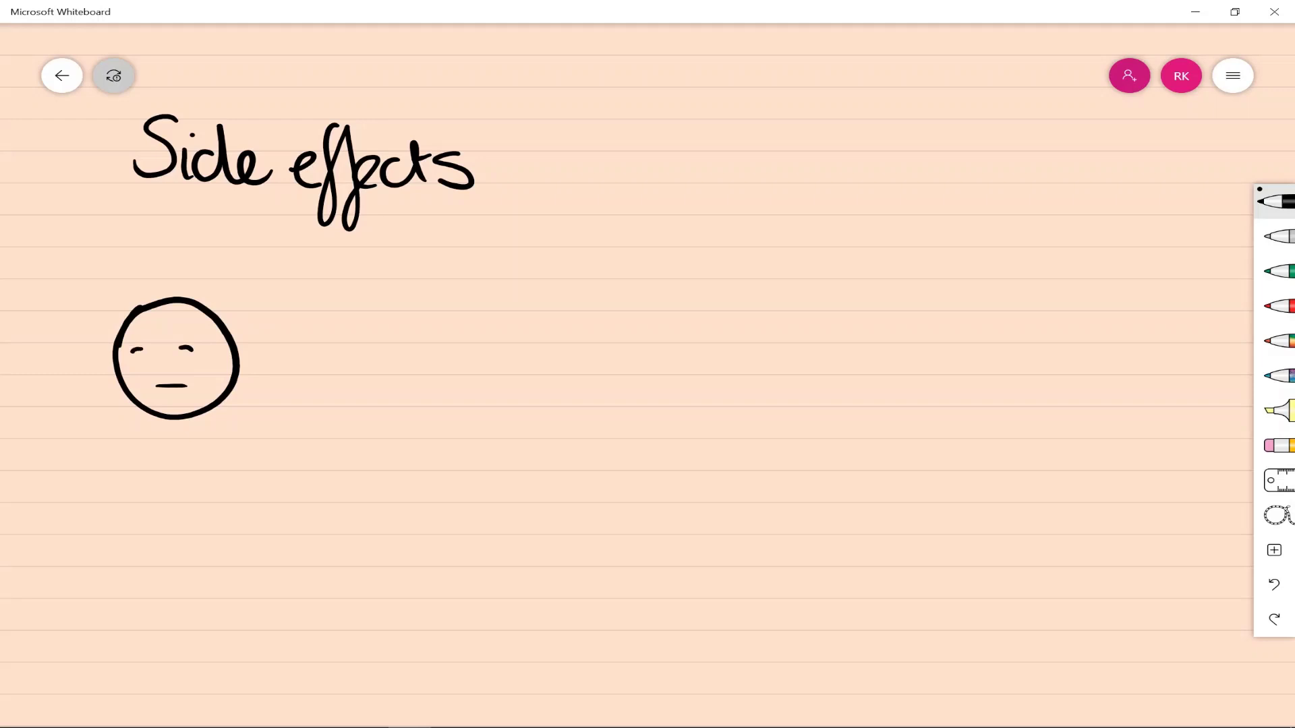
drag(381, 214, 421, 225)
click(1277, 271)
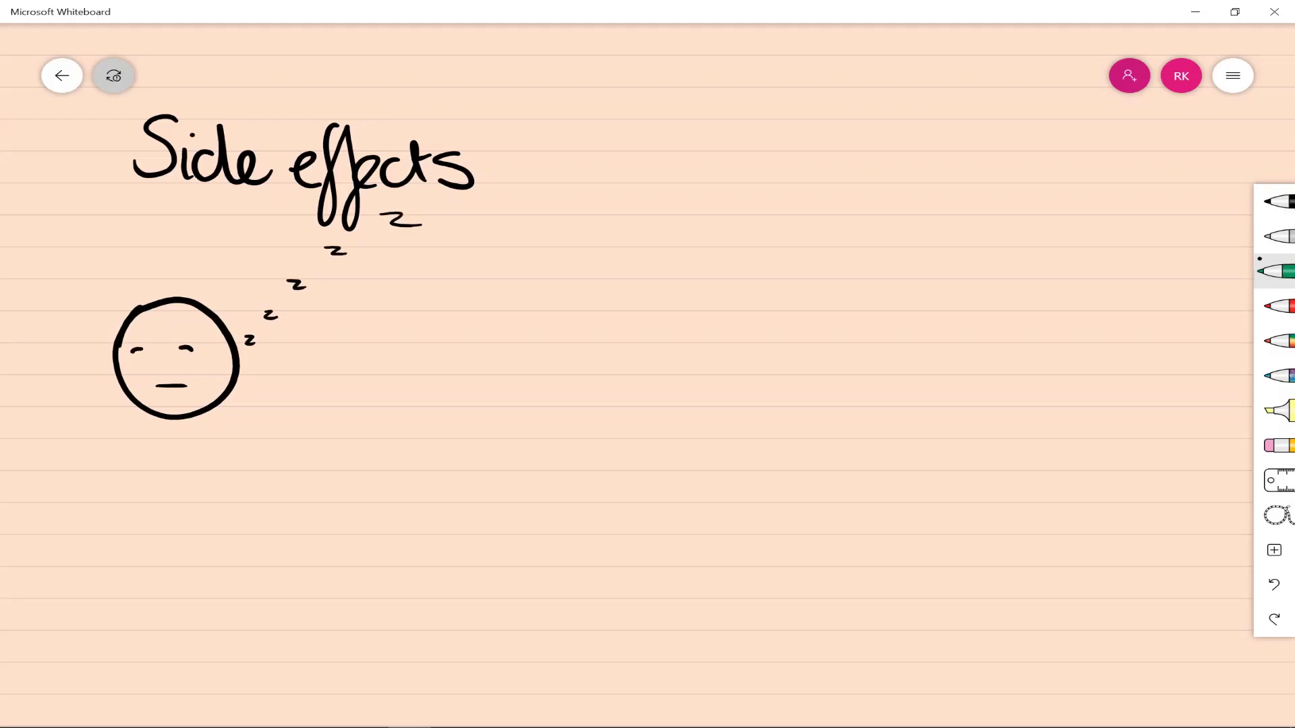
drag(77, 419, 59, 439)
mouse_move(78, 432)
mouse_down()
mouse_move(95, 435)
mouse_move(108, 413)
mouse_up()
drag(129, 427, 164, 428)
Draw the wavy outline of the large intestine in black.
click(1277, 201)
drag(612, 440, 634, 463)
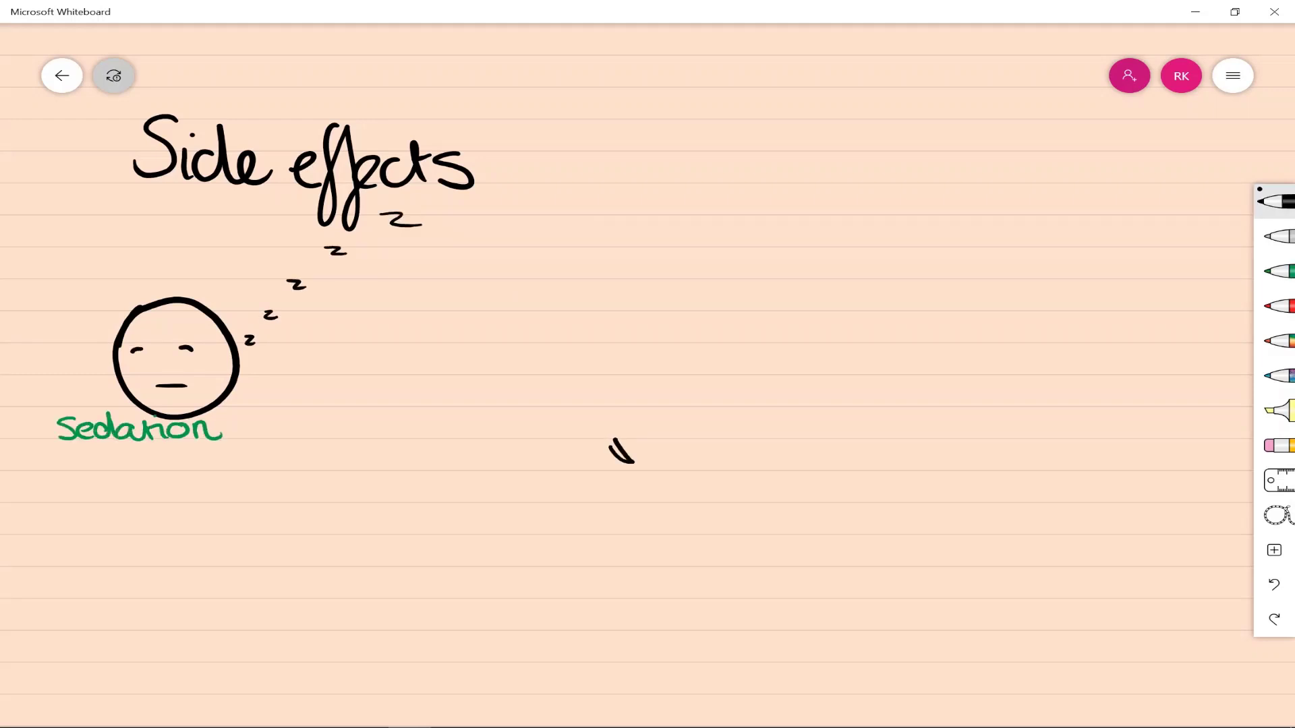
mouse_move(611, 374)
mouse_down()
mouse_move(673, 273)
mouse_move(833, 317)
mouse_move(735, 499)
mouse_up()
mouse_move(752, 445)
mouse_down()
mouse_move(853, 433)
mouse_move(868, 282)
mouse_move(705, 236)
mouse_move(570, 335)
mouse_move(610, 445)
mouse_up()
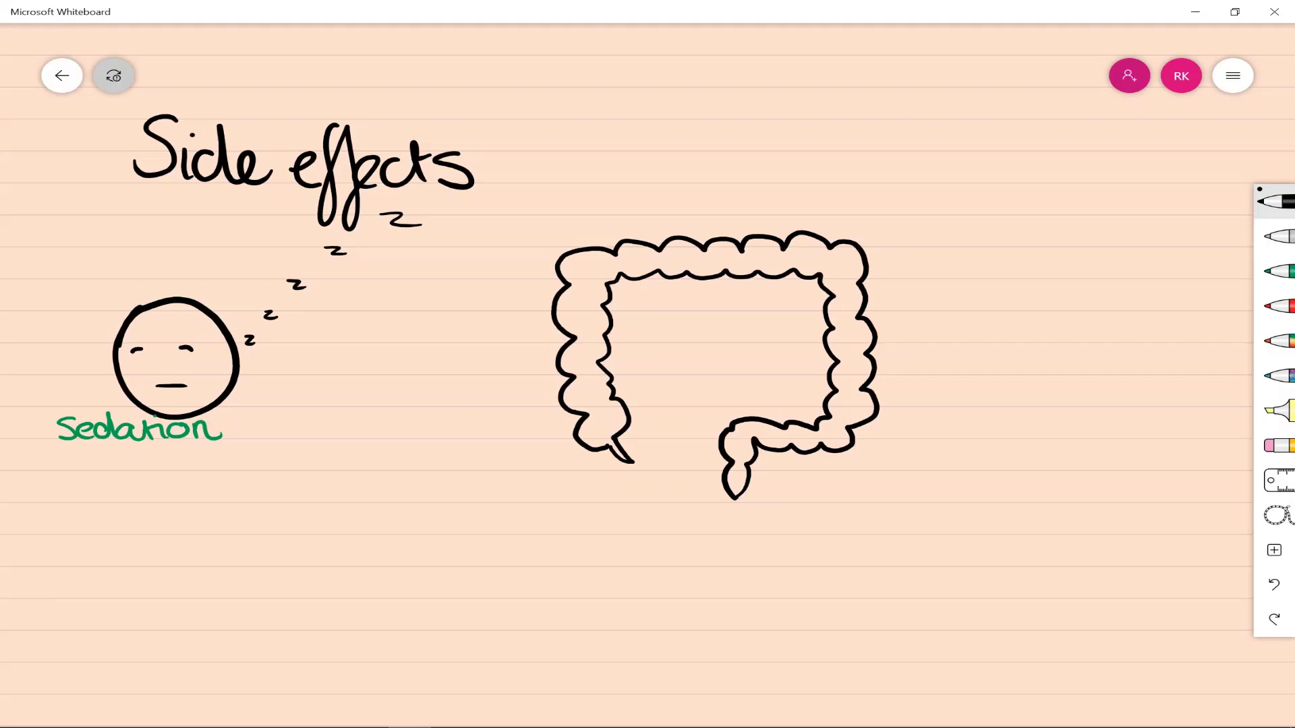
Fill the intestine outline with small intestine loops.
drag(610, 307, 748, 418)
mouse_move(674, 289)
mouse_down()
mouse_move(772, 344)
mouse_move(783, 422)
mouse_up()
drag(779, 378, 823, 356)
mouse_move(786, 418)
mouse_down()
mouse_move(800, 390)
mouse_move(826, 385)
mouse_up()
drag(806, 280, 779, 355)
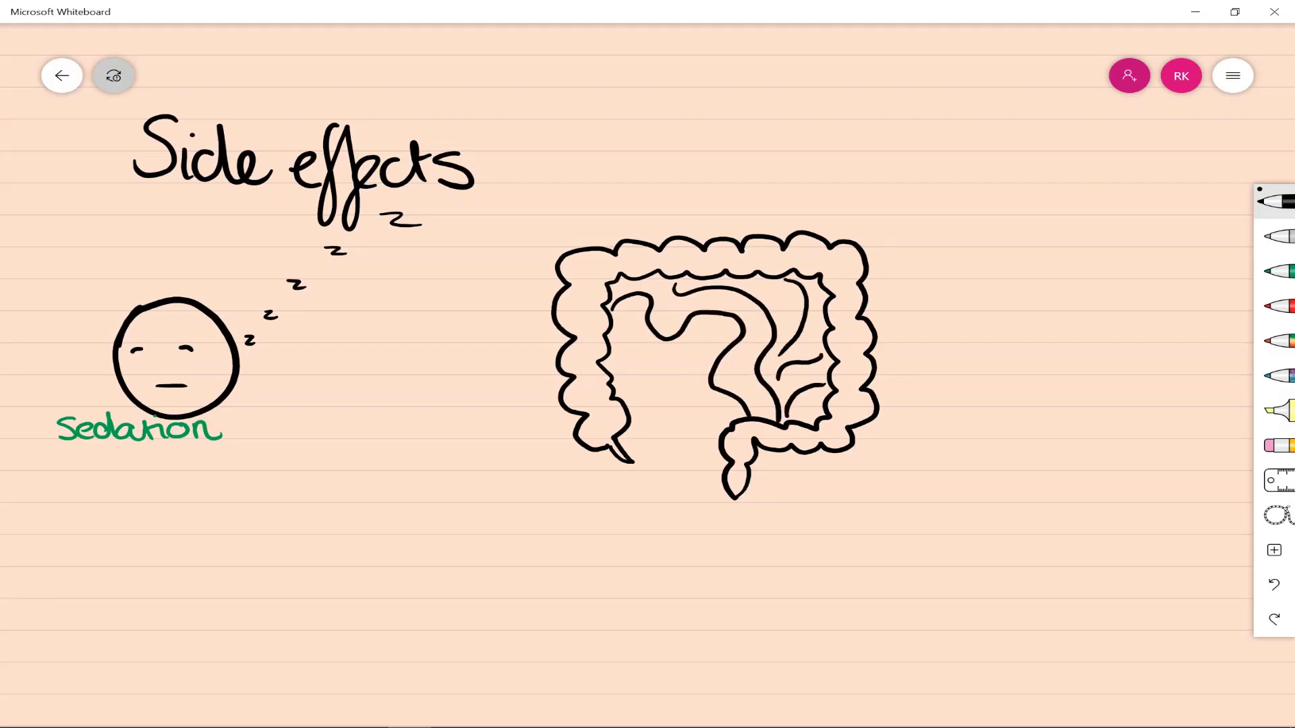
drag(646, 332, 708, 395)
drag(674, 349, 701, 378)
drag(721, 317, 698, 371)
drag(695, 317, 687, 365)
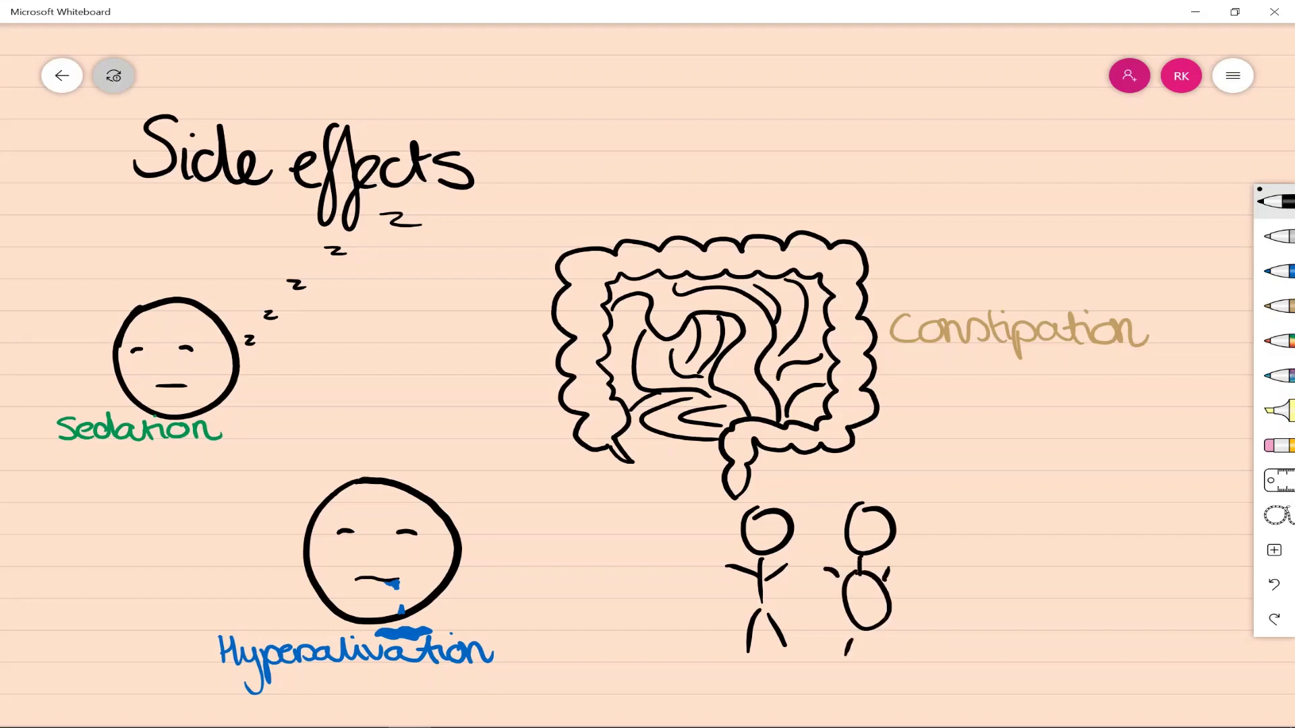
Write 'Weight gain' and 'metabolic effects' in red.
click(1277, 271)
mouse_move(907, 516)
mouse_down()
mouse_move(951, 529)
mouse_move(1135, 529)
mouse_up()
mouse_move(907, 594)
mouse_down()
mouse_move(1054, 583)
mouse_move(1121, 607)
mouse_move(1202, 586)
mouse_up()
Draw a black running stick figure with motion lines above Constipation.
click(1277, 201)
mouse_move(964, 80)
mouse_down()
mouse_move(925, 128)
mouse_move(963, 152)
mouse_up()
drag(963, 155, 963, 233)
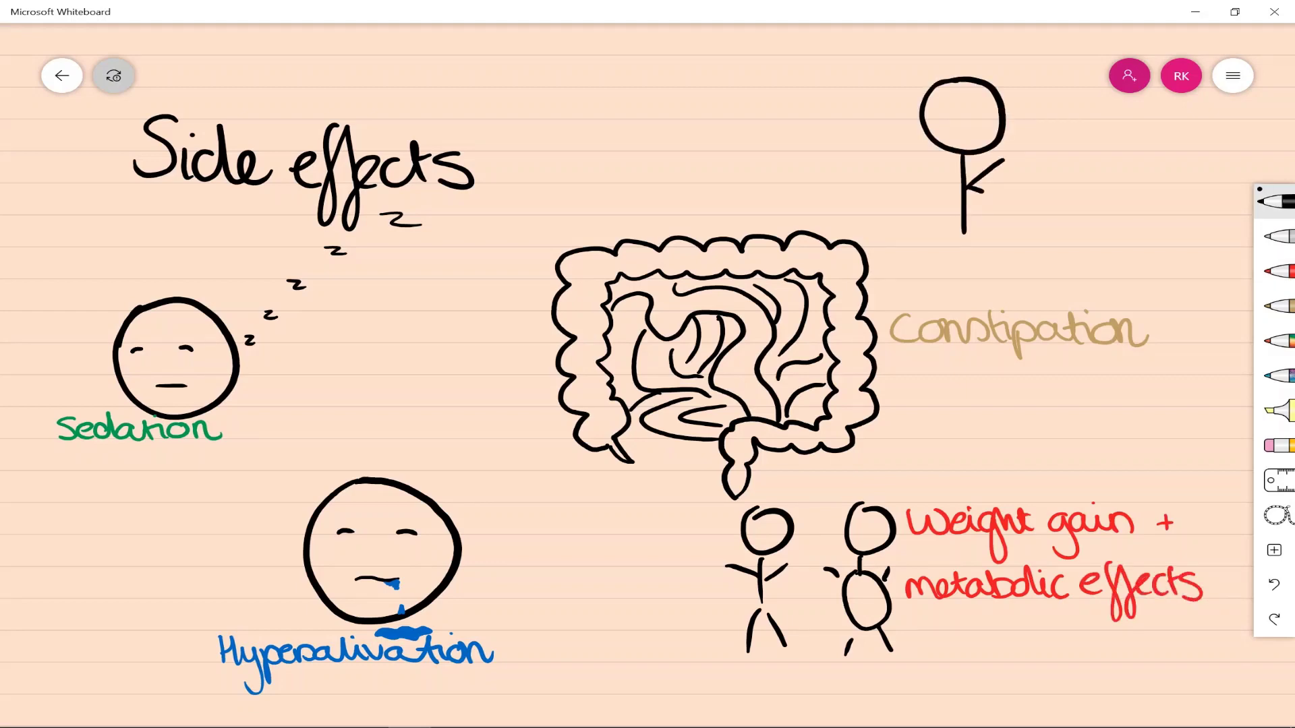
drag(1001, 160, 1011, 203)
mouse_move(965, 234)
mouse_down()
mouse_move(1024, 286)
mouse_move(927, 287)
mouse_up()
drag(882, 190, 917, 188)
drag(878, 201, 917, 199)
drag(876, 216, 916, 212)
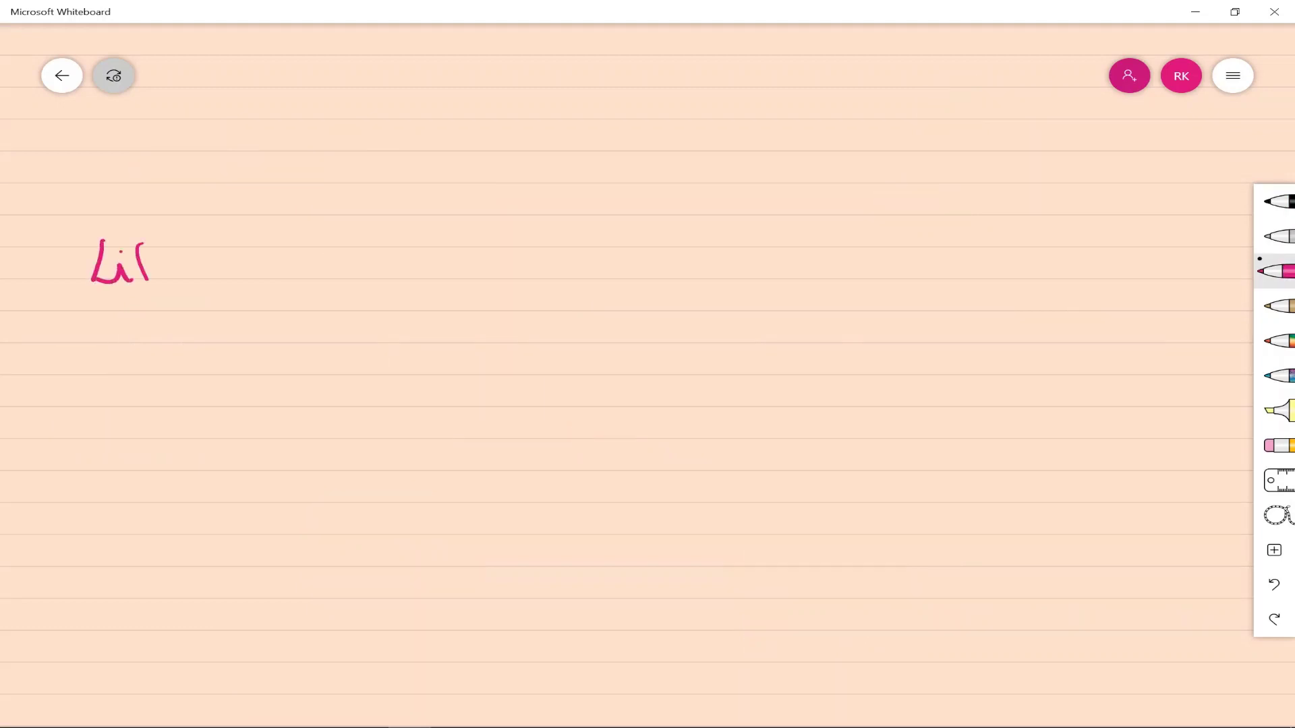
Write the 'Life threatening effects' title in magenta and draw a black curved arrow up from it.
drag(147, 279, 172, 273)
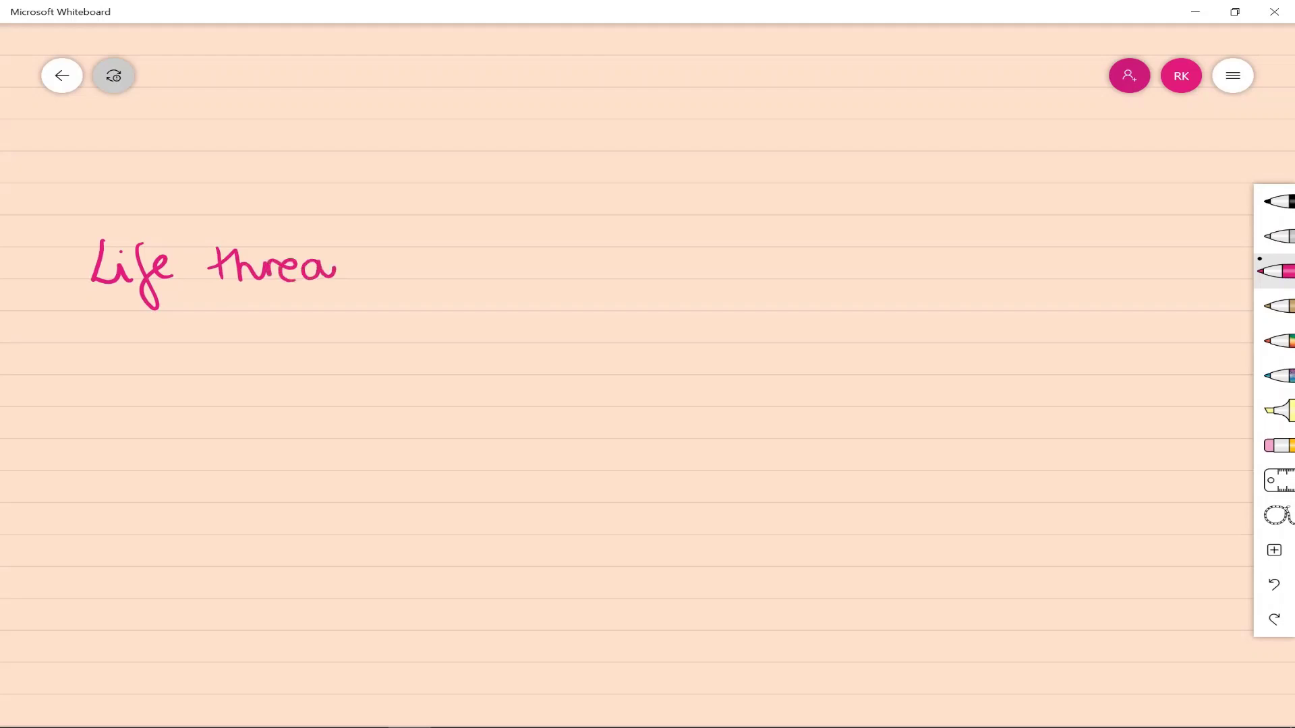
drag(464, 263, 445, 301)
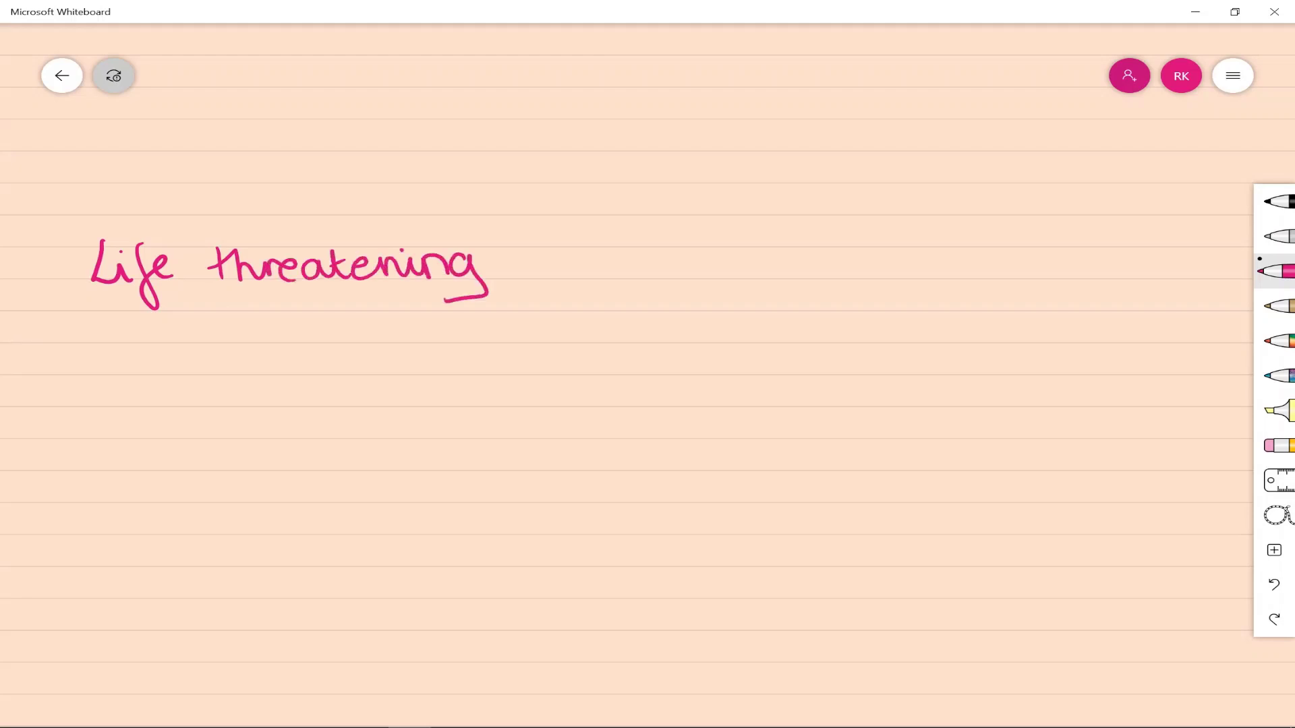
drag(502, 270, 645, 277)
click(1276, 201)
drag(430, 237, 563, 135)
drag(544, 130, 612, 152)
Write 'Tardive dyskinesia' at the tip of the upward arrow.
mouse_move(639, 135)
mouse_down()
mouse_move(651, 155)
mouse_move(662, 132)
mouse_up()
drag(676, 135, 683, 154)
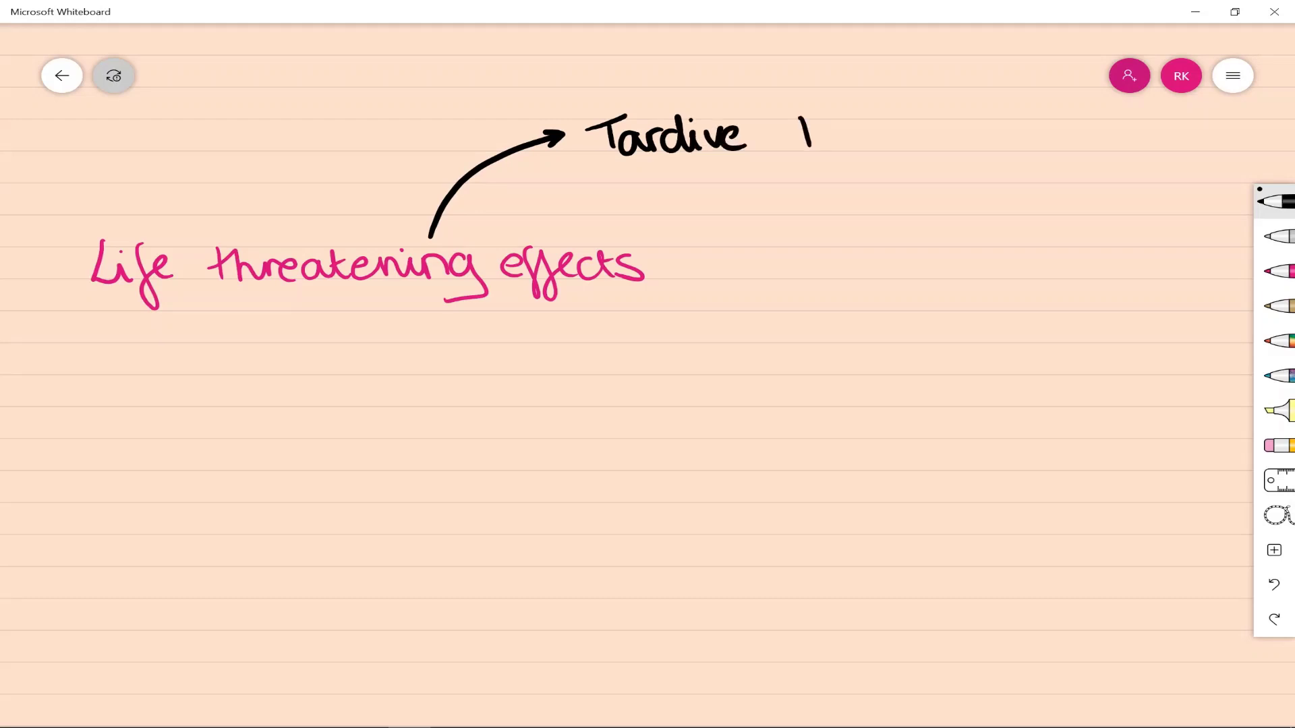
drag(800, 119, 807, 151)
drag(840, 132, 870, 177)
mouse_move(879, 150)
mouse_down()
mouse_move(907, 127)
mouse_move(990, 151)
mouse_up()
drag(993, 138, 986, 153)
mouse_move(1005, 139)
mouse_down()
mouse_move(1008, 152)
mouse_move(1043, 152)
mouse_up()
Add branch arrows to NMS, Myocarditis and Seizures.
mouse_move(634, 303)
mouse_down()
mouse_move(785, 392)
mouse_move(847, 377)
mouse_up()
mouse_move(851, 386)
mouse_down()
mouse_move(852, 409)
mouse_move(883, 408)
mouse_up()
drag(901, 380, 886, 407)
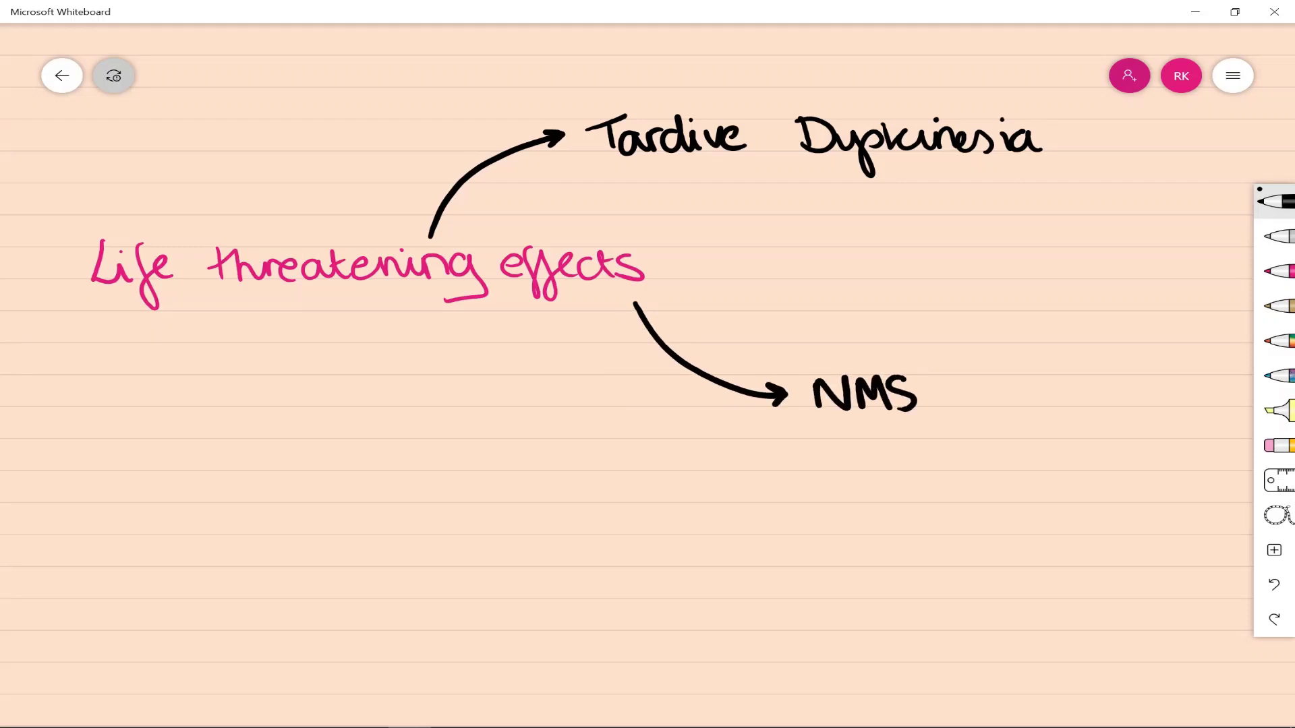
mouse_move(480, 329)
mouse_down()
mouse_move(559, 466)
mouse_move(647, 519)
mouse_move(673, 495)
mouse_move(714, 499)
mouse_move(760, 474)
mouse_move(803, 499)
mouse_move(843, 485)
mouse_up()
mouse_move(210, 198)
mouse_down()
mouse_move(259, 121)
mouse_move(411, 86)
mouse_up()
Draw an arrow down from 'Life' to 'Metabolic syndrome'.
drag(167, 311, 120, 411)
mouse_move(30, 432)
mouse_down()
mouse_move(66, 413)
mouse_move(194, 435)
mouse_up()
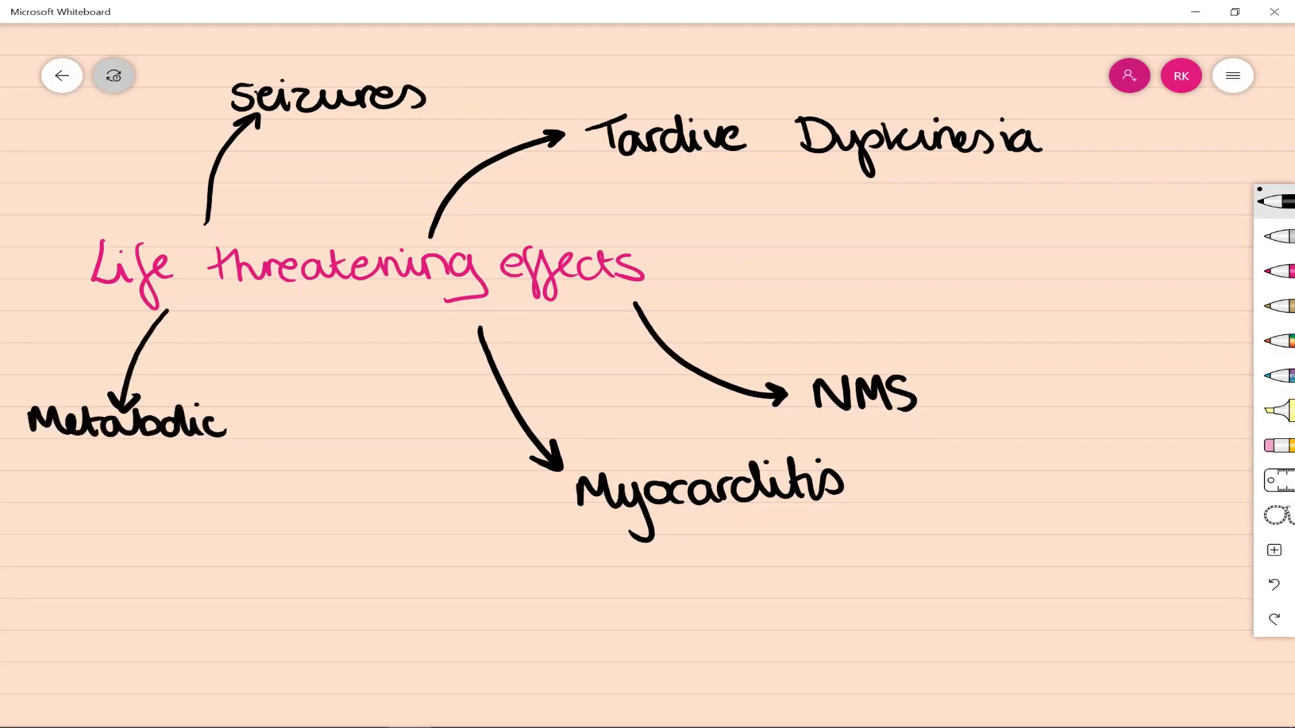
drag(60, 443, 65, 483)
click(82, 448)
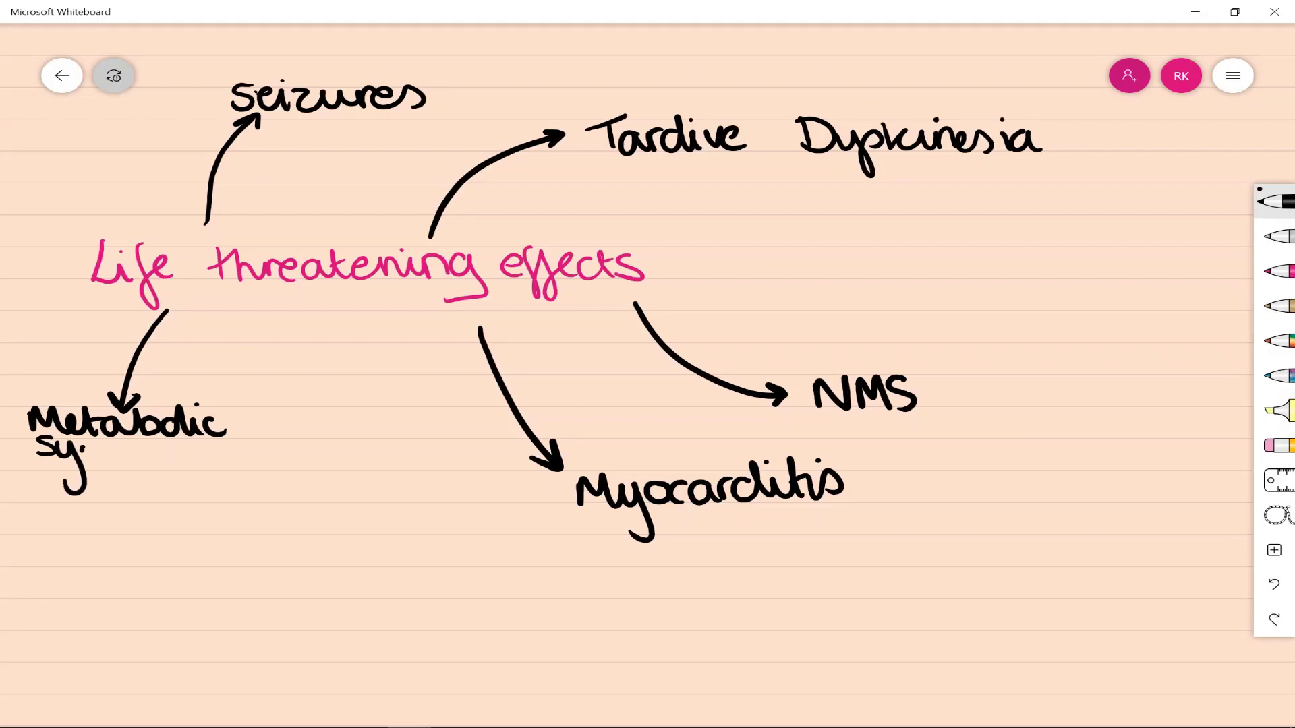
drag(161, 460, 189, 459)
drag(193, 451, 213, 460)
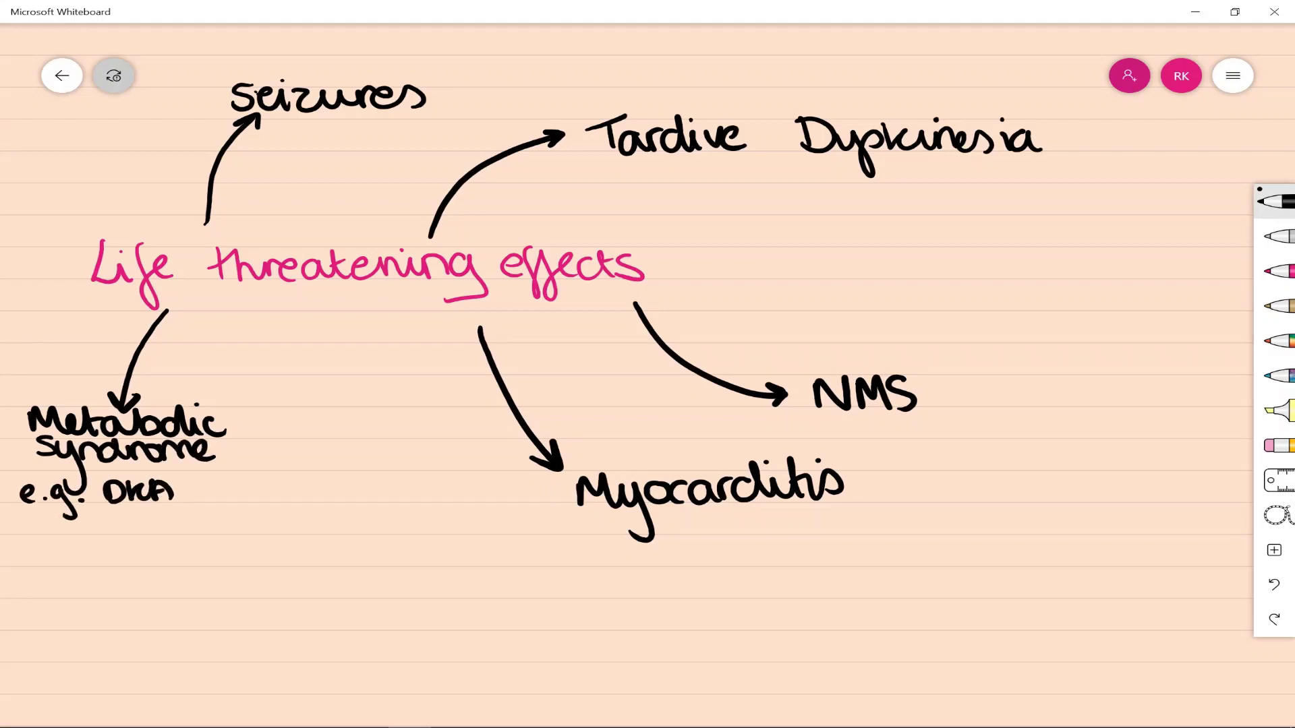
Draw an arrow down from 'threatening' to 'Agranulocytosis'.
drag(336, 307, 371, 537)
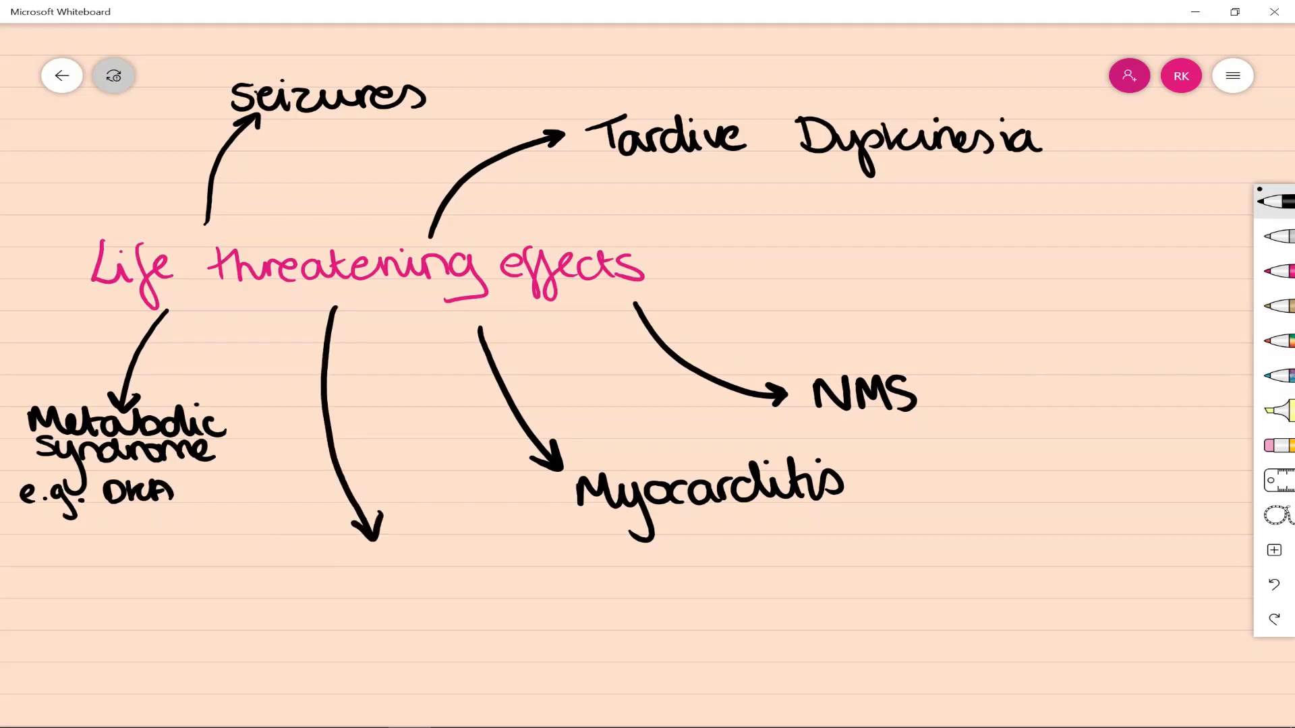
mouse_move(297, 578)
mouse_down()
mouse_move(284, 634)
mouse_move(330, 579)
mouse_up()
mouse_move(344, 580)
mouse_down()
mouse_move(346, 597)
mouse_move(399, 574)
mouse_move(472, 627)
mouse_up()
mouse_move(501, 566)
mouse_down()
mouse_move(537, 583)
mouse_move(584, 572)
mouse_up()
Write 'FBC' in red below Agranulocytosis.
click(531, 556)
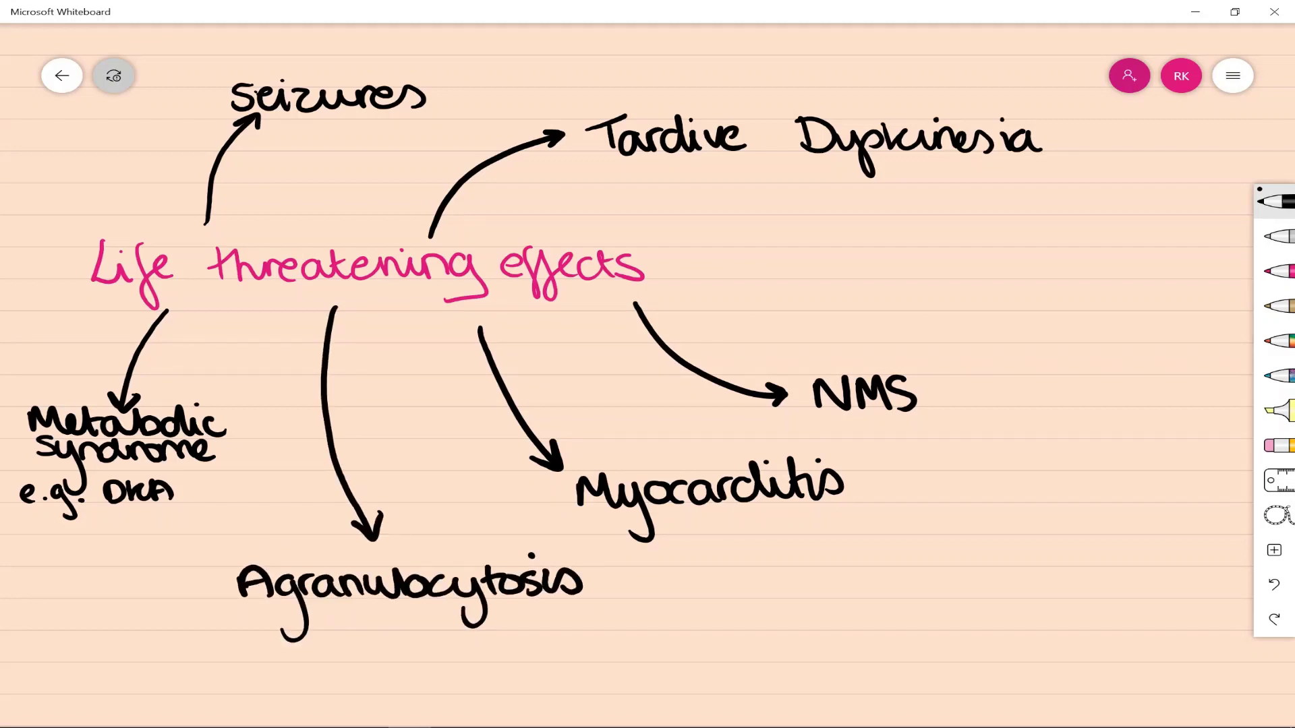
click(1275, 271)
mouse_move(319, 619)
mouse_down()
mouse_move(317, 677)
mouse_move(368, 618)
mouse_up()
drag(330, 650, 375, 646)
drag(394, 614, 391, 674)
drag(398, 617, 399, 673)
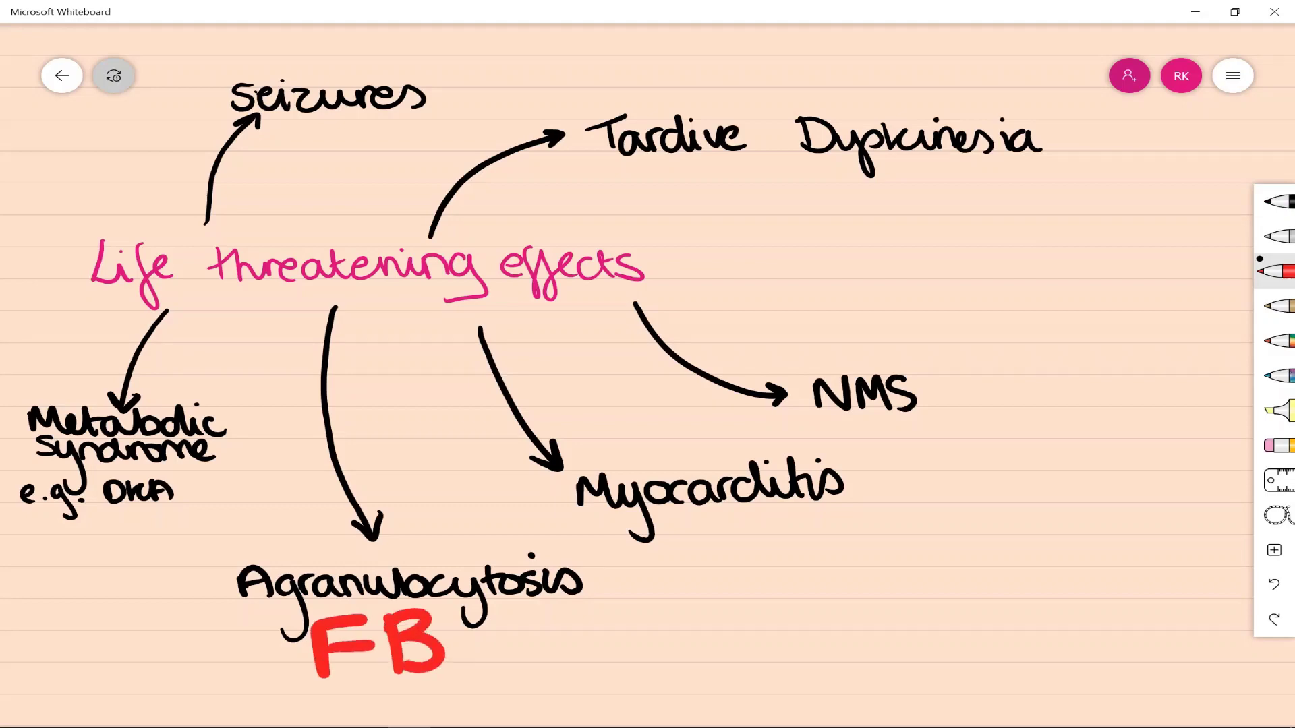
drag(503, 612, 499, 669)
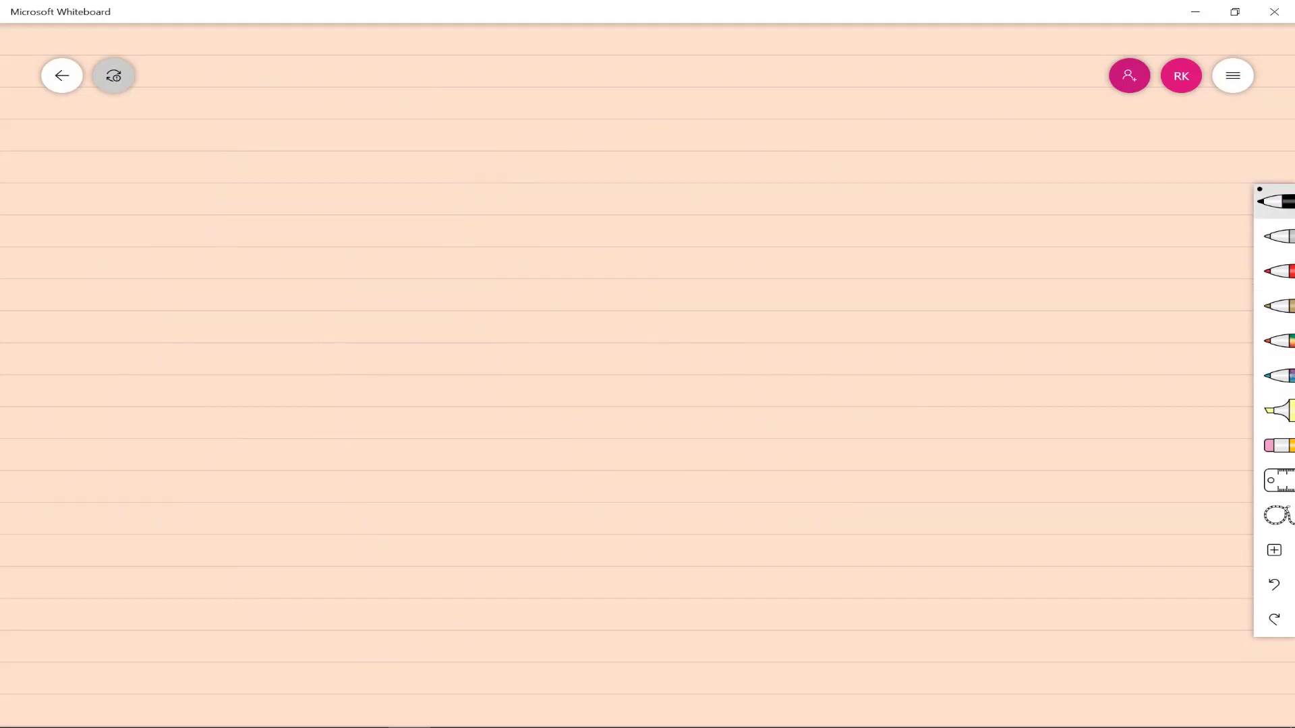
Start the new page by writing the heading 'Other'.
mouse_move(204, 94)
mouse_down()
mouse_move(177, 135)
mouse_move(206, 94)
mouse_up()
mouse_move(223, 89)
mouse_down()
mouse_move(225, 143)
mouse_move(252, 143)
mouse_up()
mouse_move(252, 143)
mouse_down()
mouse_move(295, 121)
mouse_move(311, 143)
mouse_up()
mouse_move(306, 121)
mouse_down()
mouse_move(326, 107)
mouse_move(435, 143)
mouse_move(507, 123)
mouse_move(525, 147)
mouse_up()
Complete the heading 'Other important info' in black ink.
mouse_move(534, 147)
mouse_down()
mouse_move(568, 121)
mouse_move(640, 145)
mouse_up()
mouse_move(668, 122)
mouse_down()
mouse_move(674, 147)
mouse_move(713, 135)
mouse_up()
drag(734, 98, 716, 183)
drag(752, 121, 749, 125)
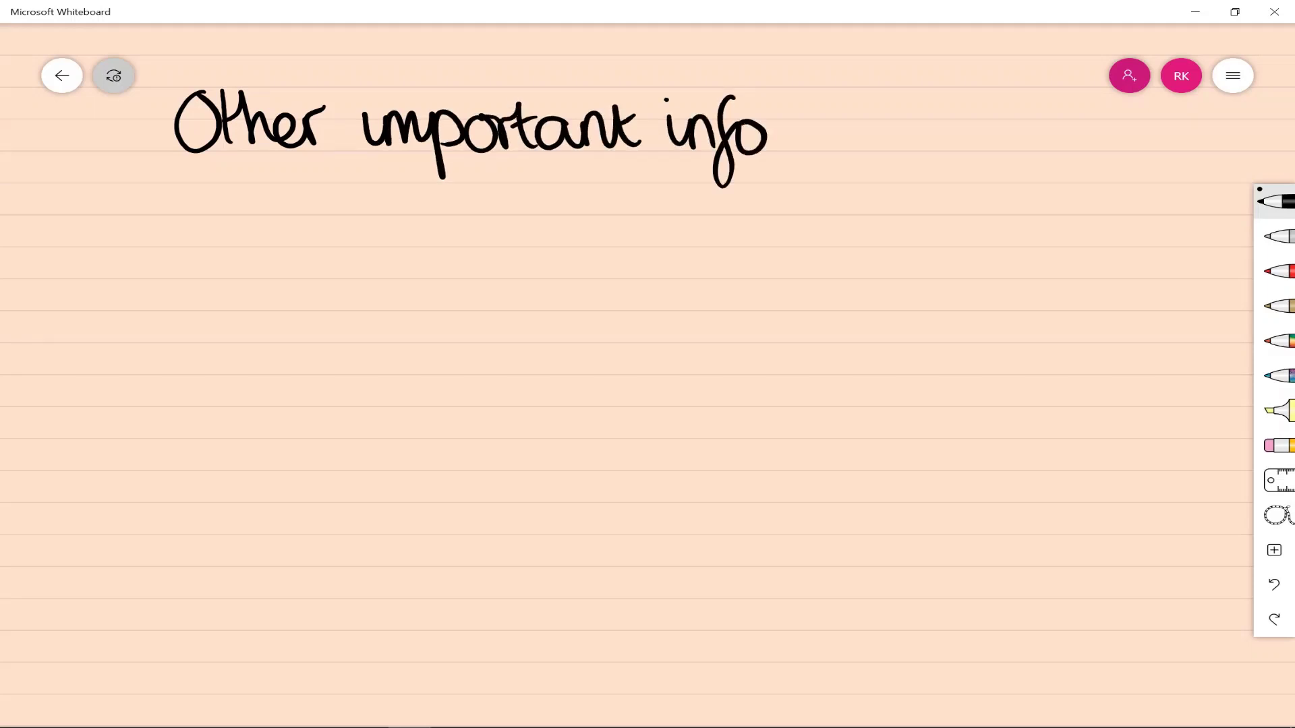
Write the first bullet 'Need to re-titrate if misses doses for' in black.
mouse_move(150, 282)
mouse_down()
mouse_move(184, 244)
mouse_move(207, 280)
mouse_move(229, 280)
mouse_up()
mouse_move(247, 263)
mouse_down()
mouse_move(257, 282)
mouse_move(291, 278)
mouse_up()
drag(317, 253, 375, 259)
drag(379, 270, 399, 278)
drag(412, 265, 487, 277)
drag(475, 259, 494, 256)
mouse_move(498, 259)
mouse_down()
mouse_move(526, 258)
mouse_move(543, 278)
mouse_up()
drag(535, 237, 544, 277)
drag(548, 269, 575, 275)
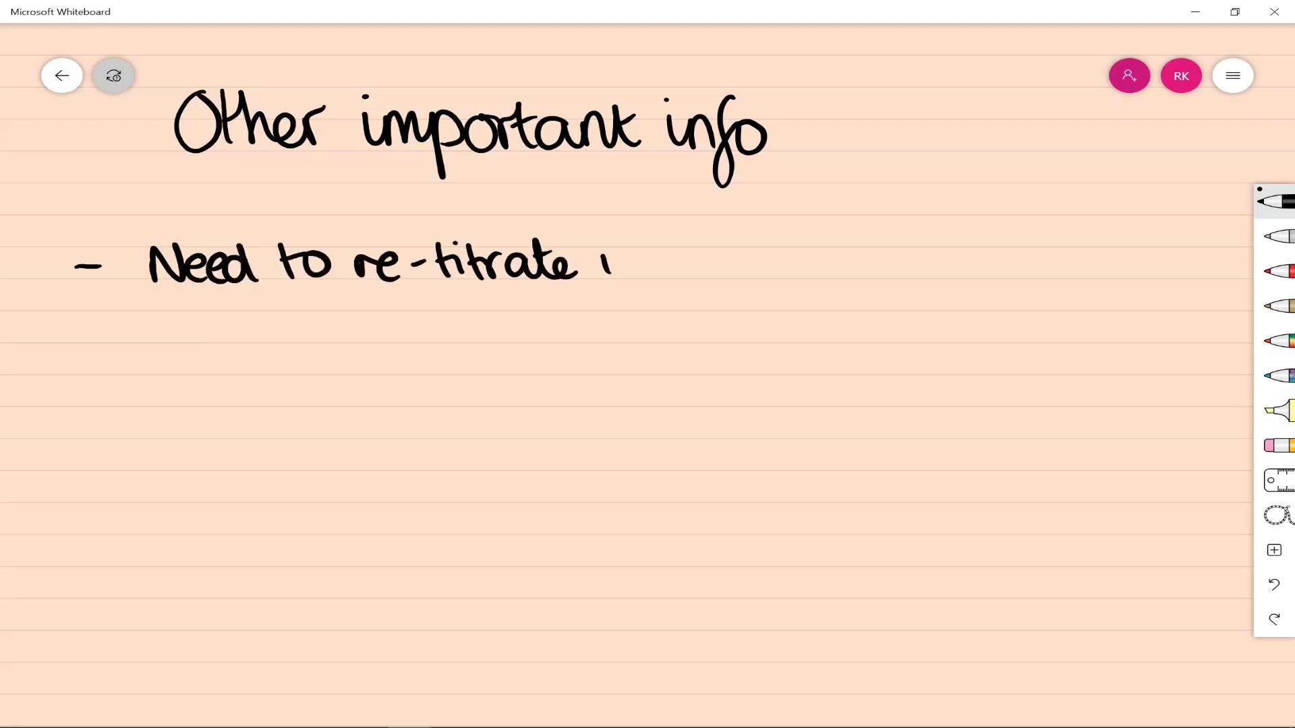
drag(645, 239, 626, 308)
drag(629, 271, 729, 278)
drag(751, 261, 737, 278)
mouse_move(773, 260)
mouse_down()
mouse_move(757, 278)
mouse_move(796, 278)
mouse_up()
mouse_move(815, 260)
mouse_down()
mouse_move(799, 278)
mouse_move(863, 242)
mouse_move(887, 260)
mouse_up()
mouse_move(921, 256)
mouse_down()
mouse_move(904, 277)
mouse_move(946, 275)
mouse_up()
drag(969, 256, 950, 278)
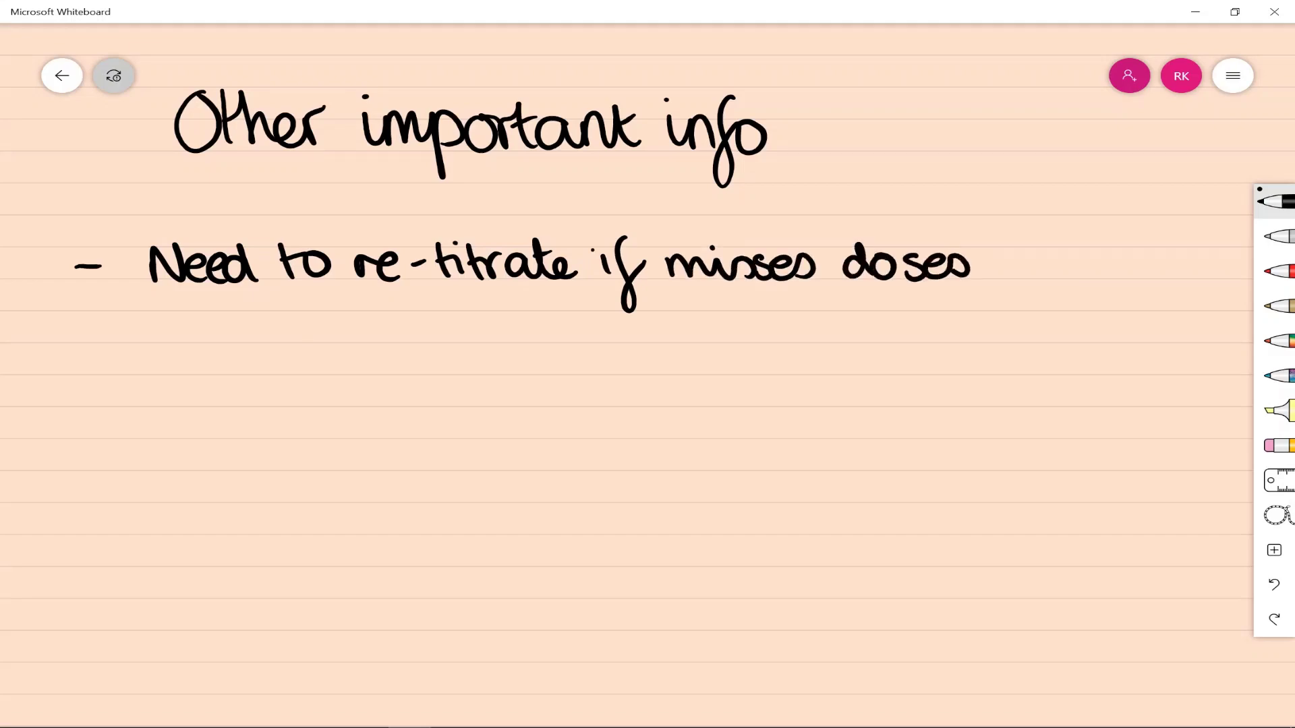
drag(1009, 237, 997, 290)
drag(993, 267, 1061, 248)
Add '48 hours' in red below the re-titration line.
click(1276, 270)
drag(524, 309, 575, 368)
drag(542, 317, 545, 394)
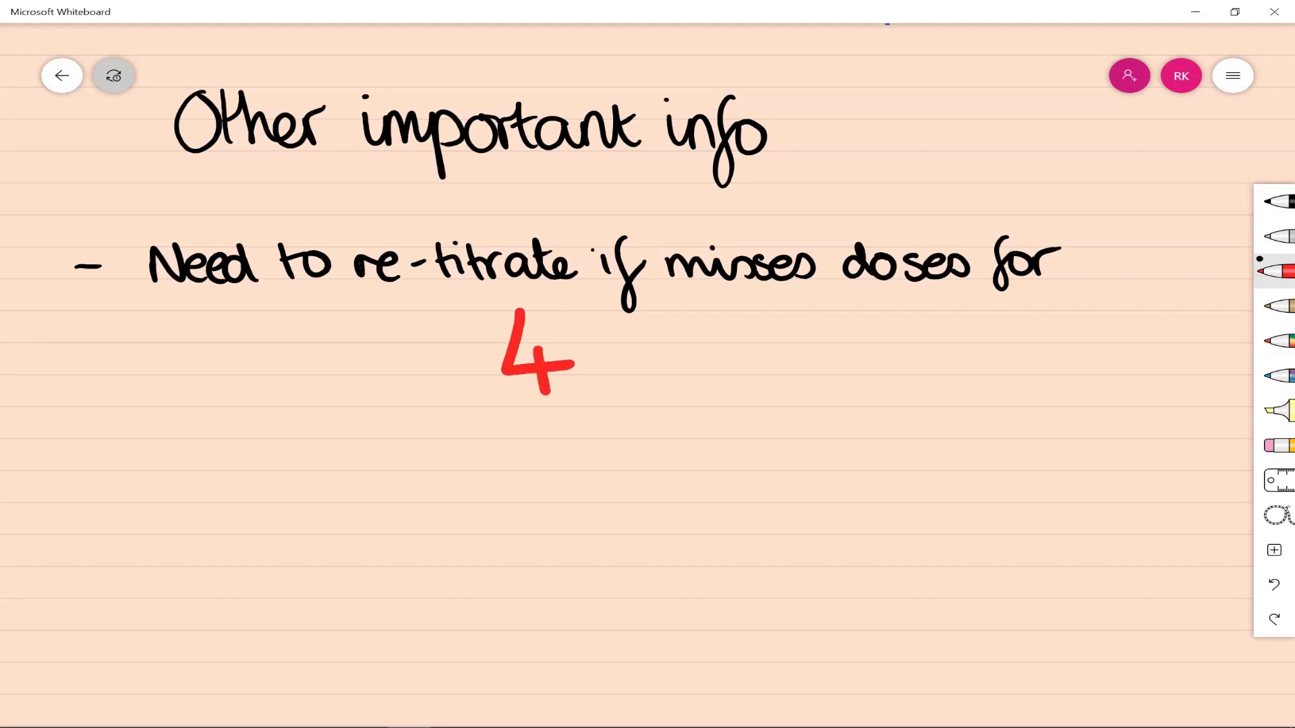
mouse_move(604, 311)
mouse_down()
mouse_move(680, 369)
mouse_move(709, 375)
mouse_up()
drag(735, 351, 777, 376)
mouse_move(790, 350)
mouse_down()
mouse_move(788, 376)
mouse_move(813, 343)
mouse_up()
drag(836, 343, 823, 382)
In black, write the neutrophil drop bullet: may need to alter monitoring or stop drug.
click(1277, 201)
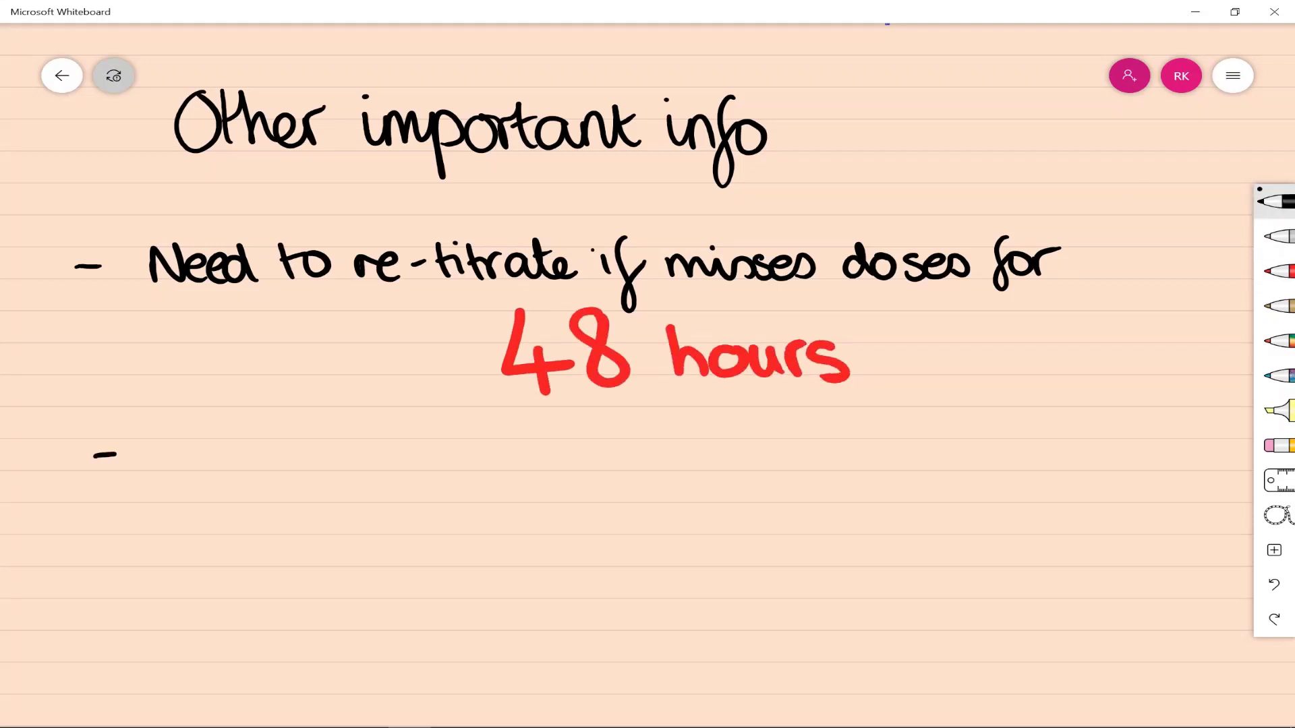
mouse_move(182, 439)
mouse_down()
mouse_move(174, 499)
mouse_move(263, 449)
mouse_move(325, 471)
mouse_up()
mouse_move(328, 467)
mouse_down()
mouse_move(745, 467)
mouse_move(776, 513)
mouse_up()
mouse_move(813, 470)
mouse_down()
mouse_move(872, 467)
mouse_move(902, 442)
mouse_move(955, 468)
mouse_up()
drag(943, 451, 1064, 468)
mouse_move(1074, 442)
mouse_down()
mouse_move(1086, 468)
mouse_move(1106, 465)
mouse_up()
drag(1107, 468, 1125, 445)
mouse_move(147, 532)
mouse_down()
mouse_move(340, 516)
mouse_move(362, 529)
mouse_up()
drag(377, 513, 395, 561)
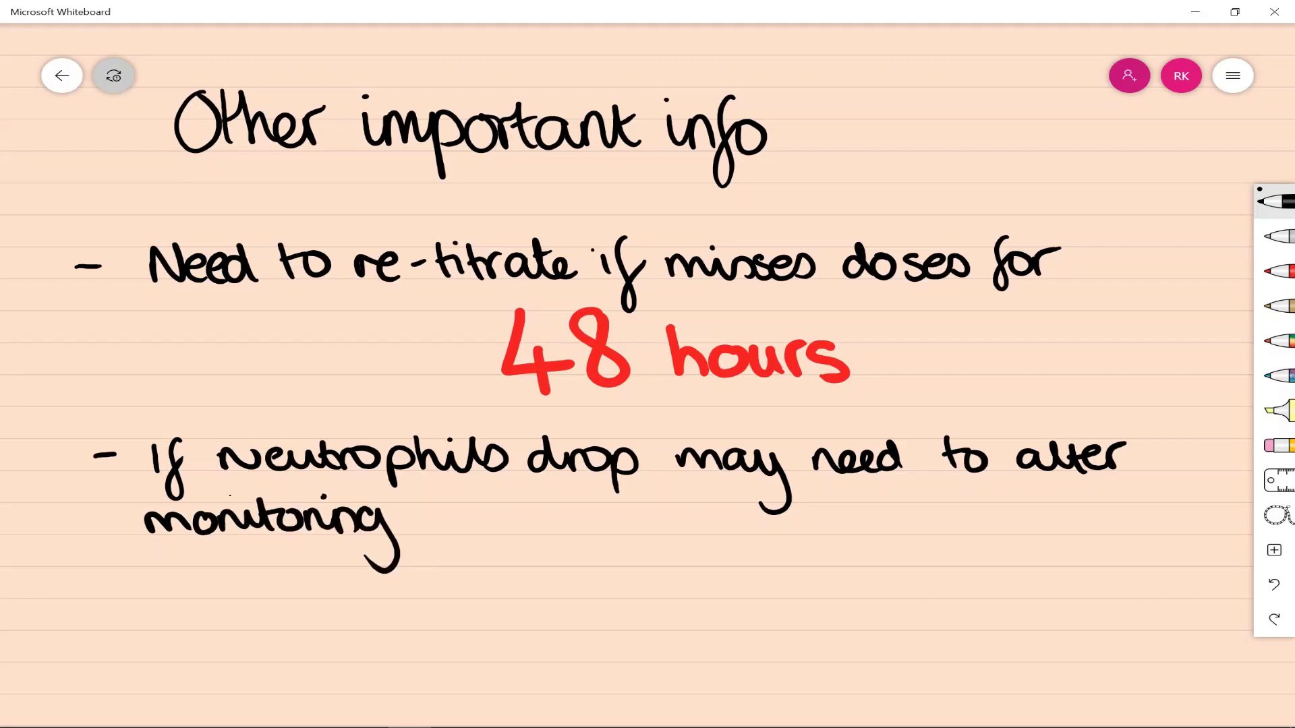
drag(445, 516, 447, 518)
mouse_move(459, 533)
mouse_down()
mouse_move(484, 514)
mouse_move(514, 533)
mouse_up()
mouse_move(539, 513)
mouse_down()
mouse_move(568, 532)
mouse_move(705, 503)
mouse_move(736, 518)
mouse_up()
mouse_move(739, 519)
mouse_down()
mouse_move(769, 533)
mouse_move(728, 559)
mouse_up()
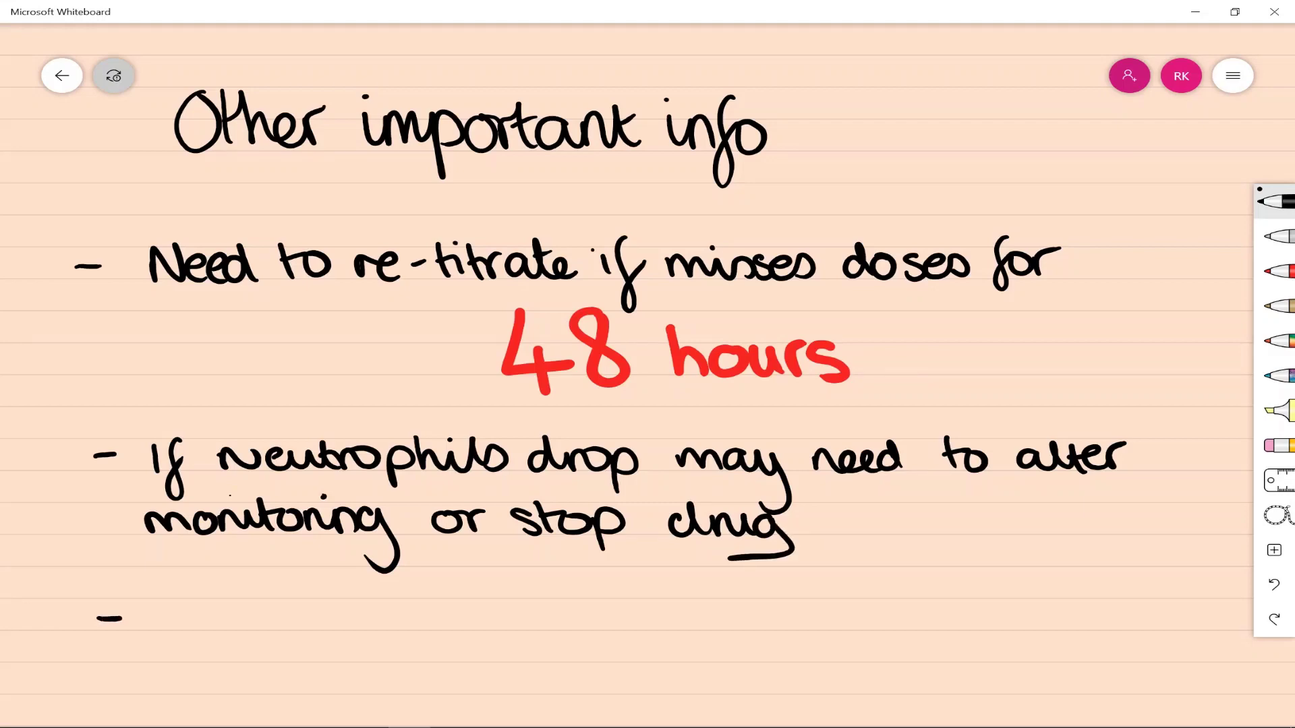
Write the bullet 'Levels altered by smoking, caffeine'.
drag(162, 595, 176, 629)
mouse_move(182, 622)
mouse_down()
mouse_move(222, 614)
mouse_move(257, 631)
mouse_up()
drag(257, 597, 297, 607)
drag(381, 610, 388, 630)
mouse_move(395, 627)
mouse_down()
mouse_move(419, 594)
mouse_move(432, 631)
mouse_up()
mouse_move(425, 610)
mouse_down()
mouse_move(482, 631)
mouse_move(499, 610)
mouse_up()
mouse_move(503, 618)
mouse_down()
mouse_move(543, 588)
mouse_move(552, 630)
mouse_up()
drag(580, 591, 597, 649)
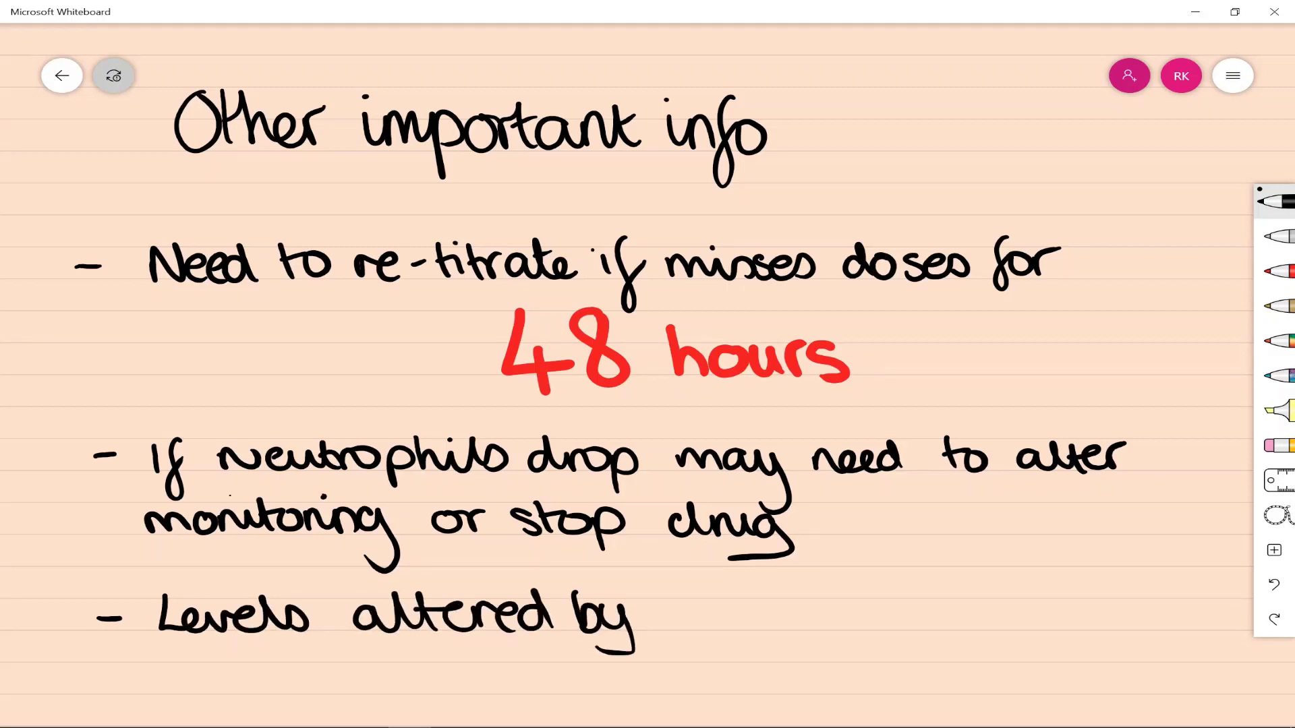
mouse_move(674, 606)
mouse_down()
mouse_move(730, 624)
mouse_move(789, 611)
mouse_move(849, 624)
mouse_move(870, 664)
mouse_up()
drag(887, 621, 877, 638)
mouse_move(930, 601)
mouse_down()
mouse_move(931, 626)
mouse_move(955, 627)
mouse_up()
mouse_move(978, 586)
mouse_down()
mouse_move(964, 658)
mouse_move(981, 664)
mouse_up()
drag(988, 618, 1053, 631)
drag(1052, 620, 1086, 634)
Add the final bullet 'Drug interactions' on the bottom line.
mouse_move(174, 662)
mouse_down()
mouse_move(201, 684)
mouse_move(274, 695)
mouse_move(249, 709)
mouse_up()
mouse_move(307, 672)
mouse_down()
mouse_move(375, 694)
mouse_move(424, 674)
mouse_move(496, 695)
mouse_up()
drag(498, 678, 574, 699)
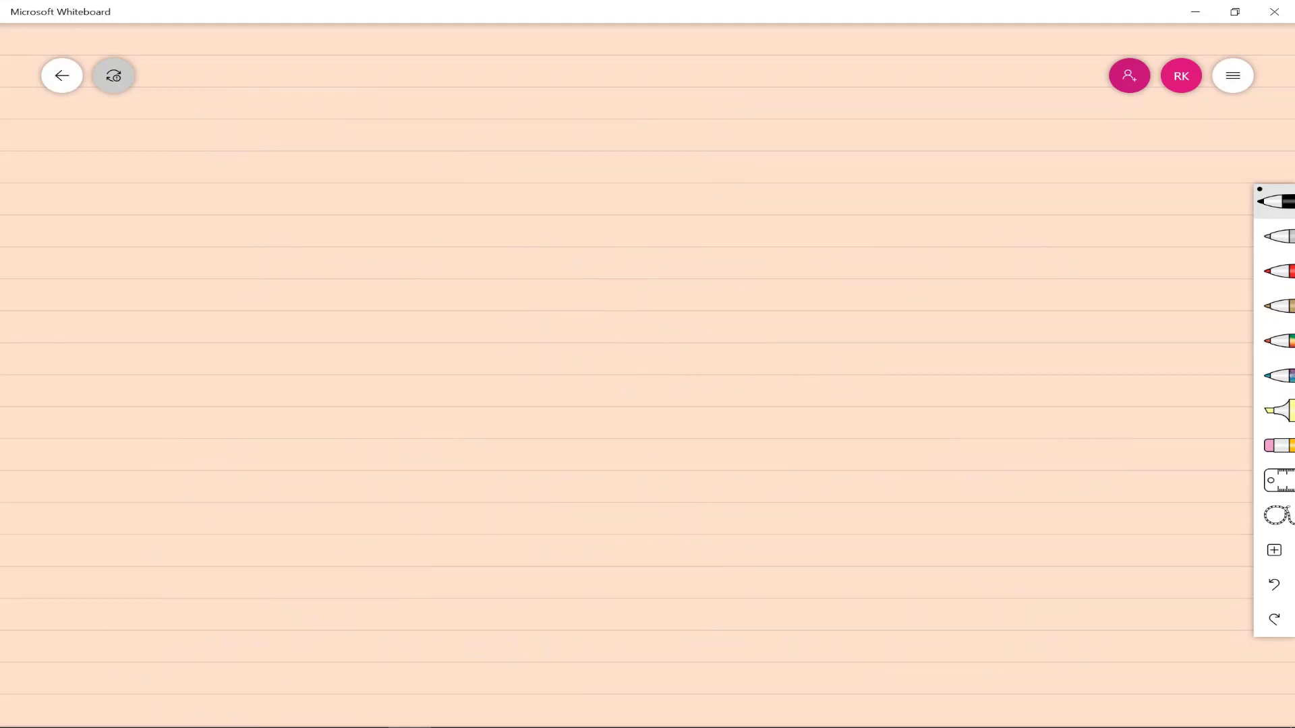
Write the heading 'Top tips' on a fresh page.
mouse_move(201, 199)
mouse_down()
mouse_move(264, 144)
mouse_move(235, 210)
mouse_up()
drag(259, 184, 286, 211)
drag(323, 175, 355, 202)
drag(361, 182, 369, 227)
drag(408, 185, 390, 207)
Start tip '1. Seek help from' in green ink.
click(349, 166)
click(1277, 271)
drag(334, 285, 335, 315)
click(355, 311)
mouse_move(416, 286)
mouse_down()
mouse_move(396, 311)
mouse_move(472, 312)
mouse_up()
mouse_move(477, 283)
mouse_down()
mouse_move(502, 309)
mouse_move(550, 312)
mouse_up()
mouse_move(553, 304)
mouse_down()
mouse_move(593, 283)
mouse_move(609, 328)
mouse_up()
drag(665, 277, 744, 309)
mouse_move(775, 301)
mouse_down()
mouse_move(782, 324)
mouse_move(861, 297)
mouse_move(1025, 312)
mouse_up()
Finish tip 1 with 'pharmacists early' and write '2. Ensure monitoring' in red.
drag(391, 334, 476, 344)
drag(487, 331, 480, 374)
mouse_move(395, 415)
mouse_down()
mouse_move(472, 438)
mouse_move(637, 439)
mouse_move(692, 413)
mouse_move(764, 428)
mouse_move(769, 472)
mouse_up()
click(724, 411)
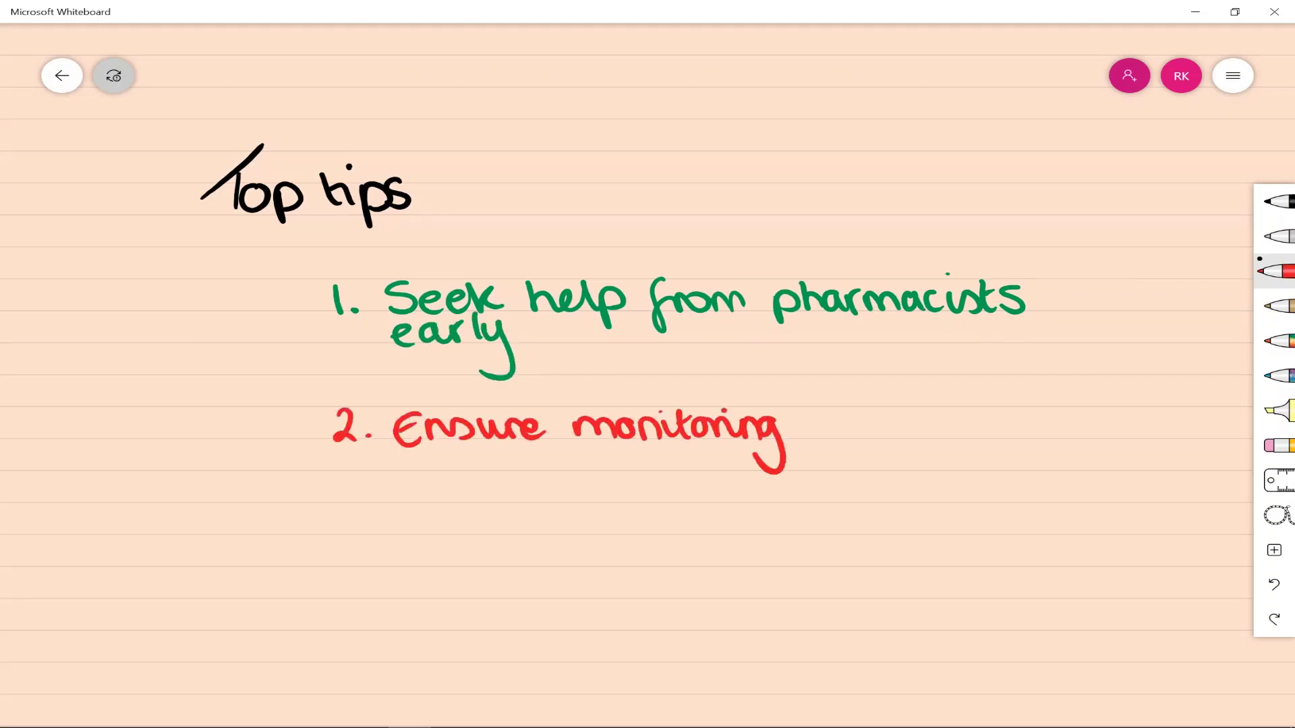
drag(343, 503, 342, 536)
Write '3. Treat side effects early' in blue, then begin 'For further info' on a new page.
click(391, 529)
drag(409, 503, 432, 527)
mouse_move(437, 527)
mouse_down()
mouse_move(452, 509)
mouse_move(498, 513)
mouse_up()
mouse_move(497, 499)
mouse_down()
mouse_move(533, 529)
mouse_move(568, 533)
mouse_up()
mouse_move(592, 513)
mouse_down()
mouse_move(629, 499)
mouse_move(664, 520)
mouse_up()
mouse_move(689, 522)
mouse_down()
mouse_move(709, 512)
mouse_move(742, 556)
mouse_up()
mouse_move(735, 522)
mouse_down()
mouse_move(790, 512)
mouse_move(824, 532)
mouse_up()
drag(843, 516, 917, 530)
drag(921, 506, 978, 574)
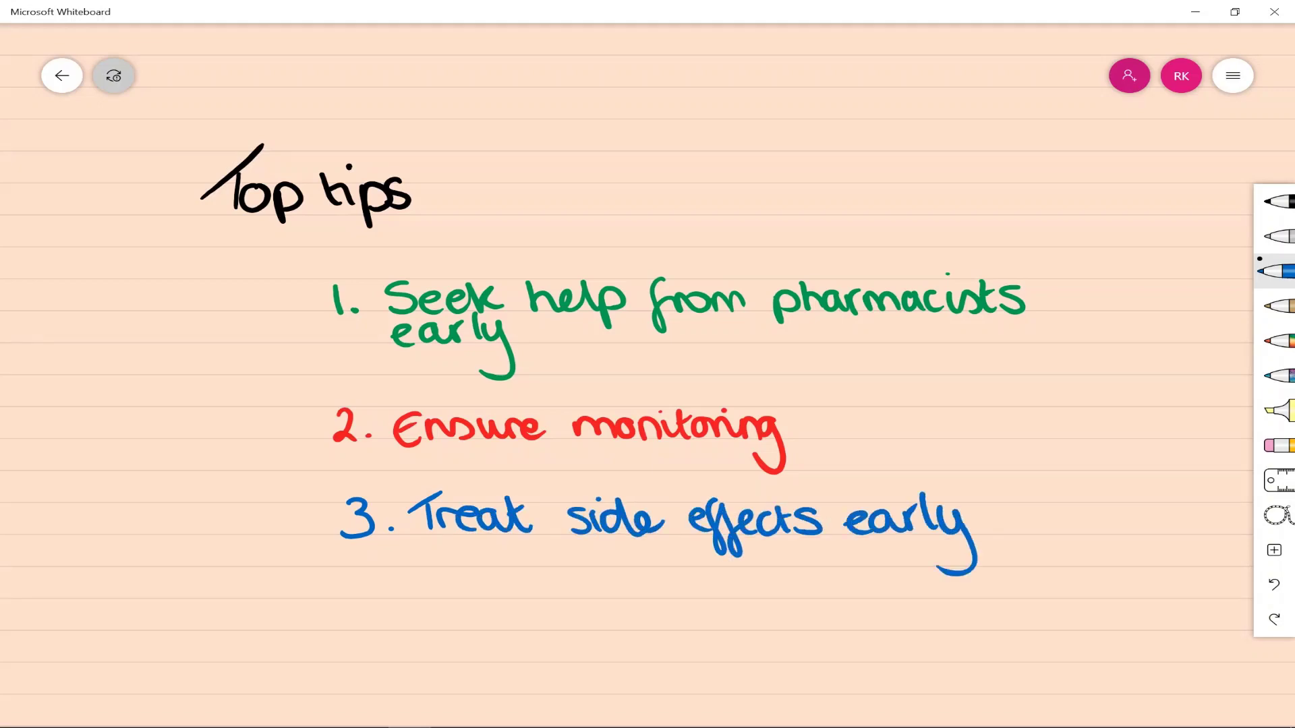